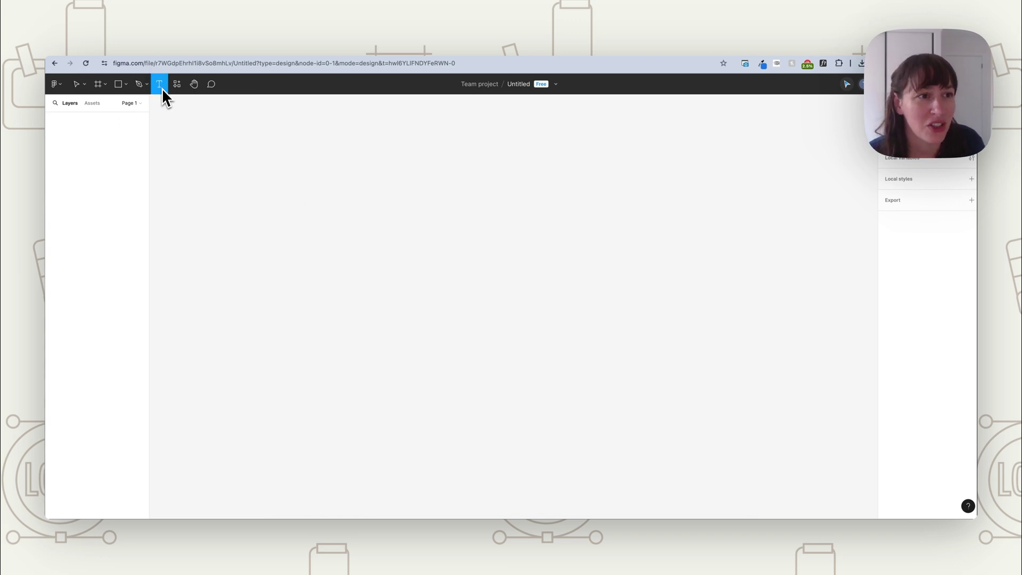
Place a text layer reading MYLOGOHERE on the canvas and add the word to the spelling dictionary.
left_click(371, 232)
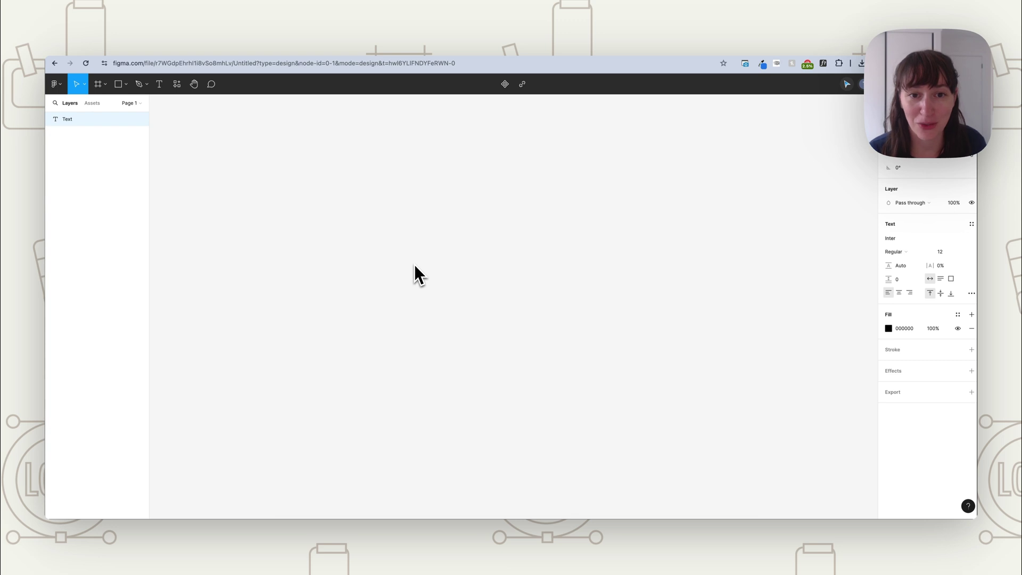
key("Escape")
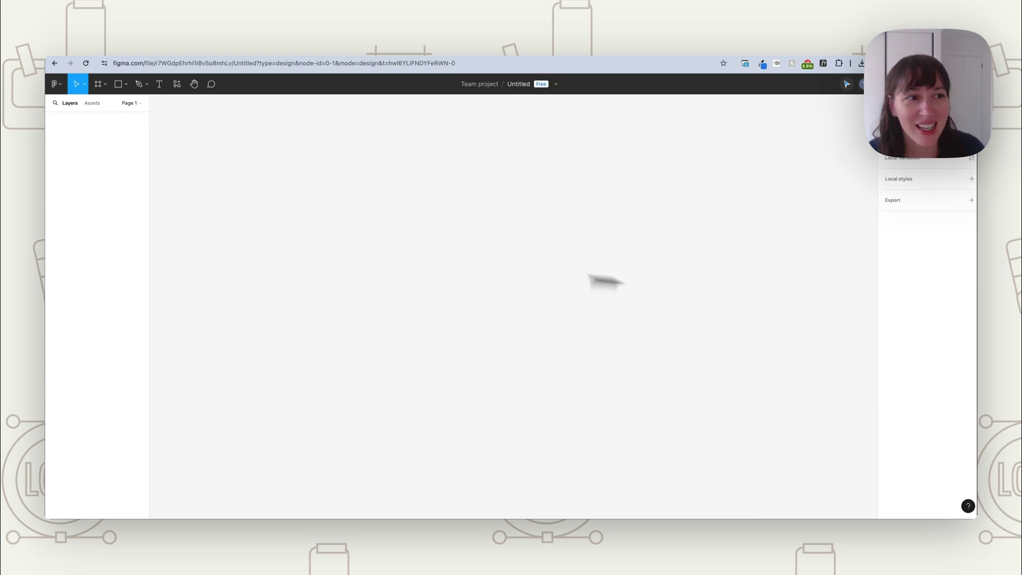
left_click(158, 90)
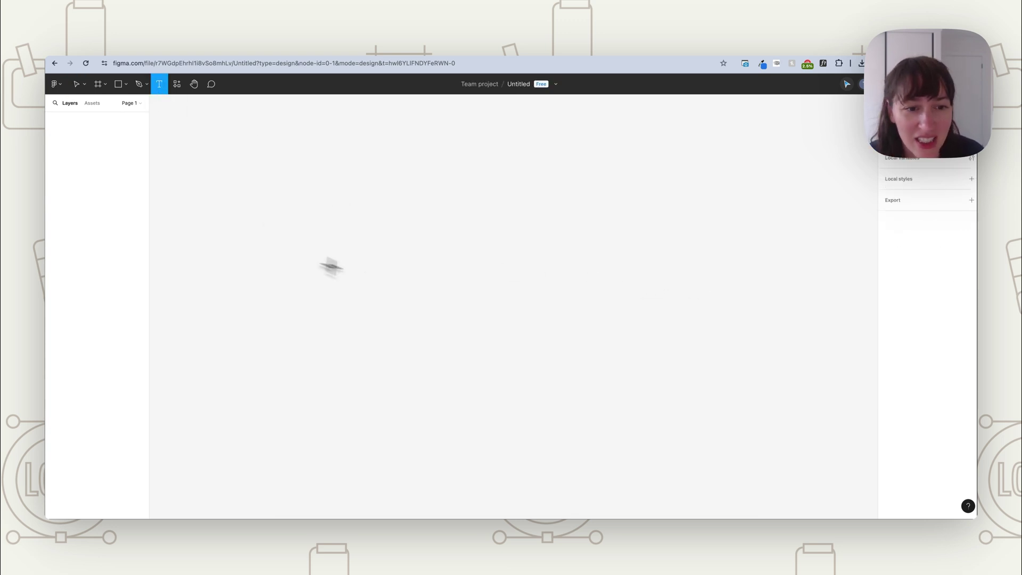
left_click(364, 252)
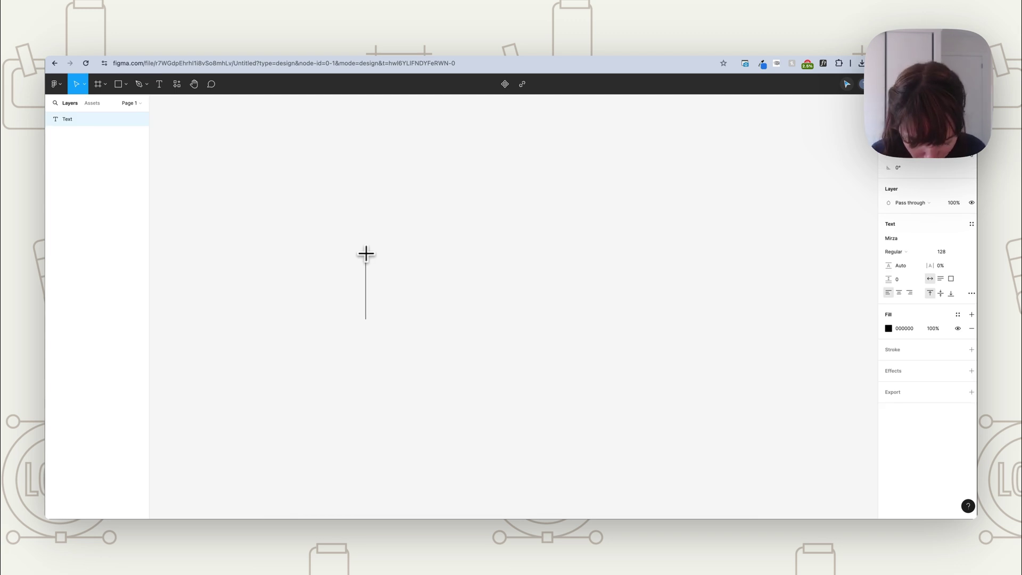
type("MYLOGO")
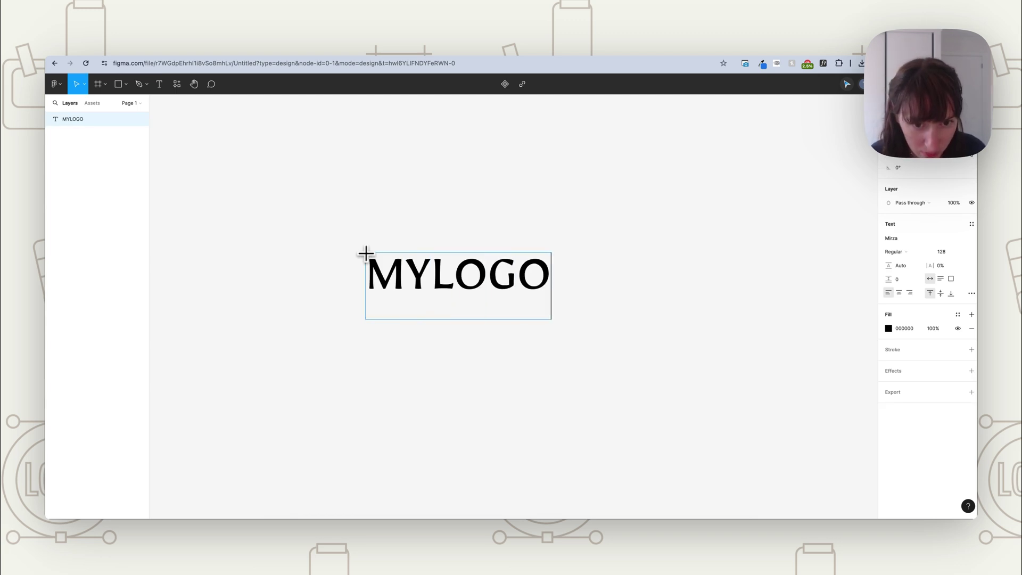
type("HERE")
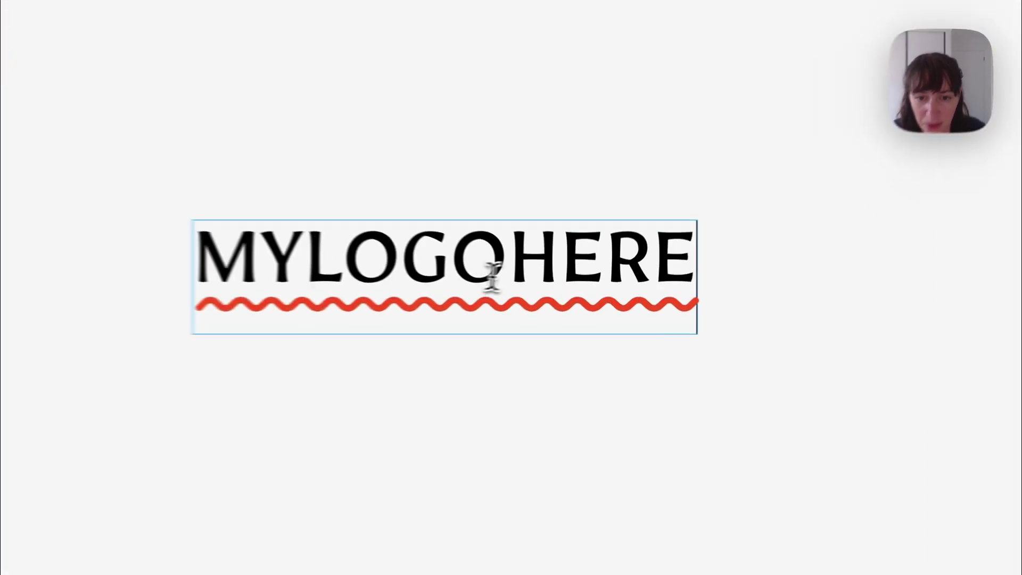
right_click(554, 282)
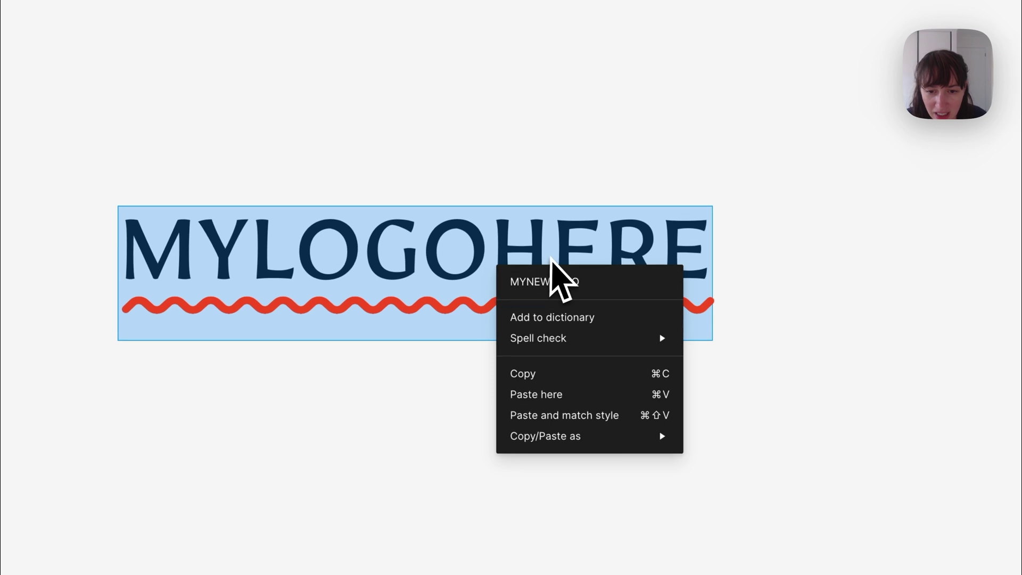
left_click(556, 319)
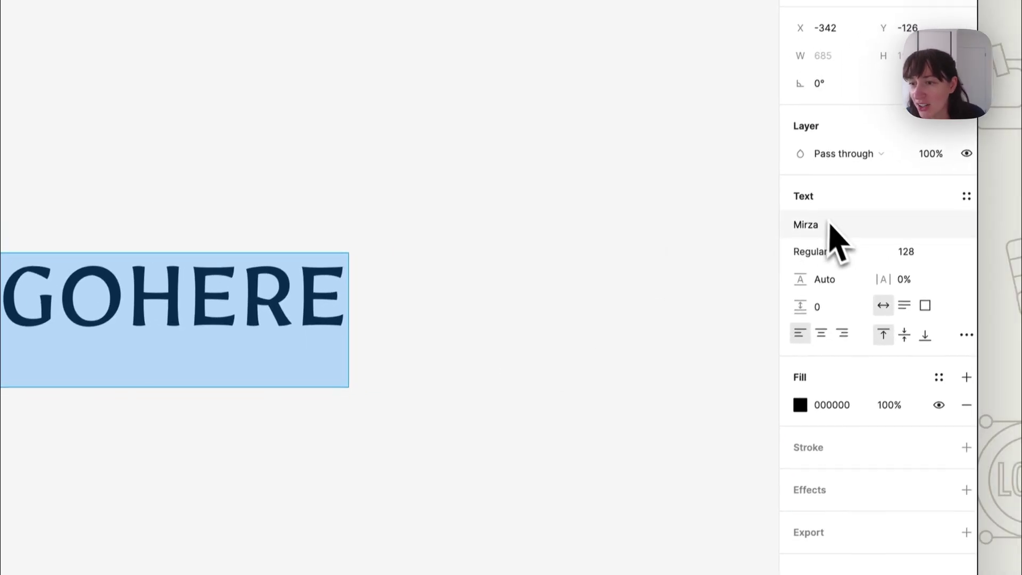
Change the logo text's font to Rozha One and replace its wording with lowercase mylogohere.
left_click(828, 225)
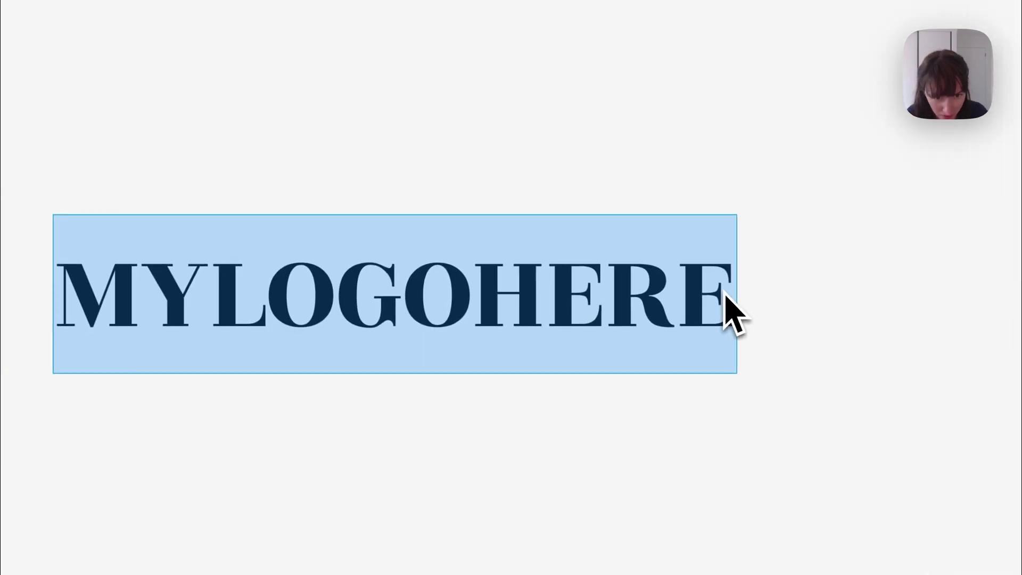
type("mylogo")
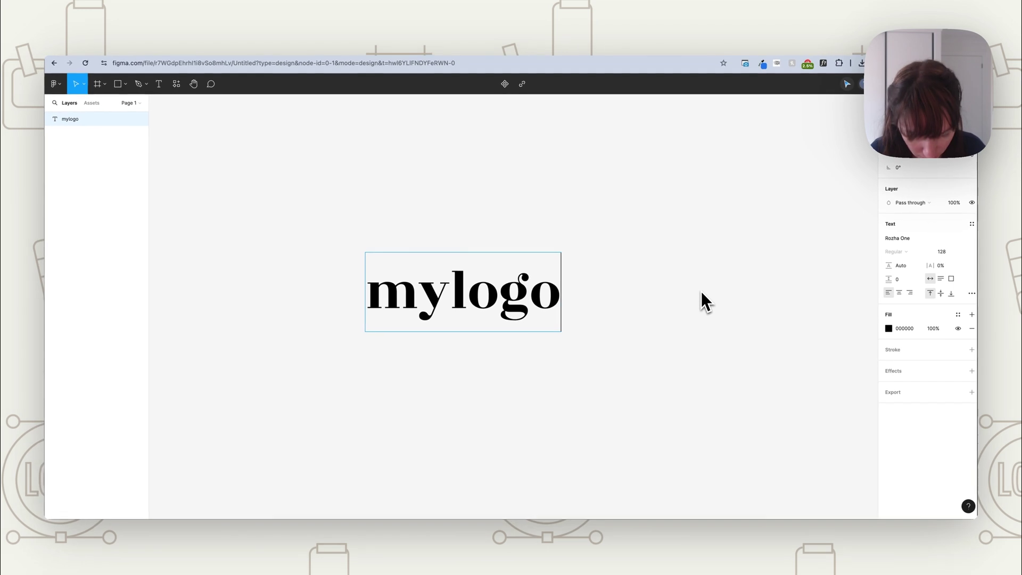
type("here")
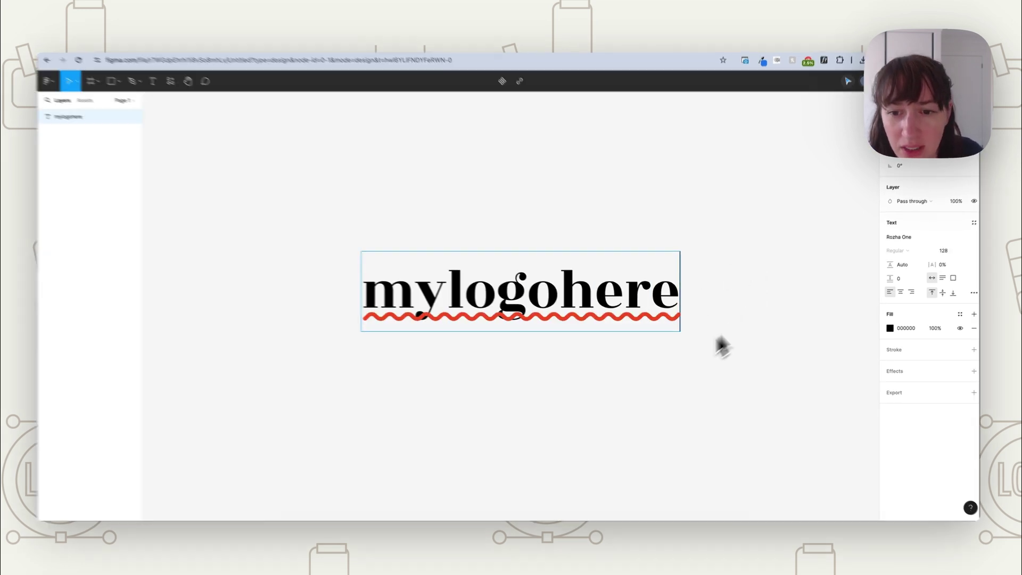
Add the word mylogohere to the spelling dictionary, then finish editing and deselect the text layer.
right_click(632, 302)
left_click(633, 319)
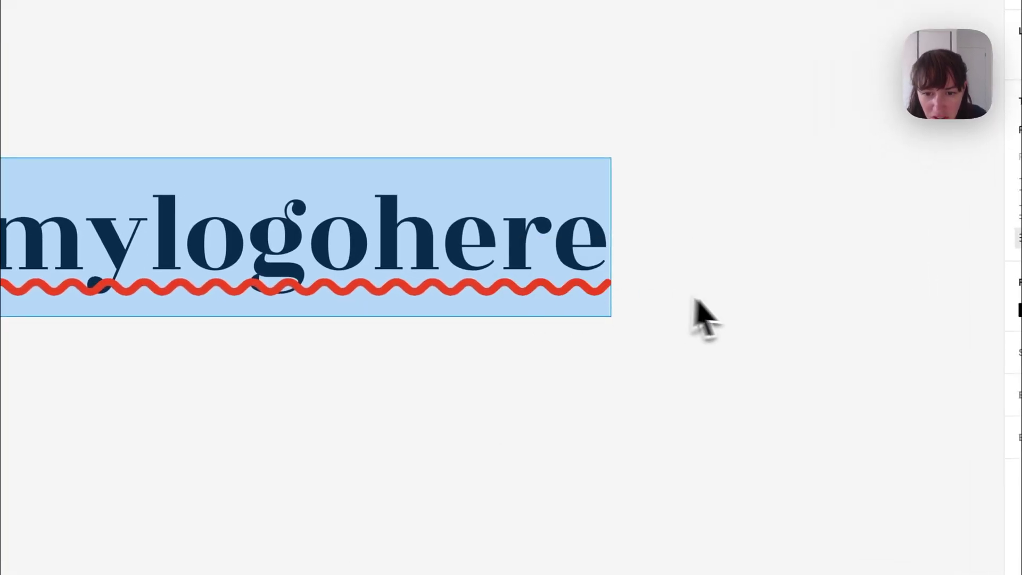
key("Escape")
left_click(685, 251)
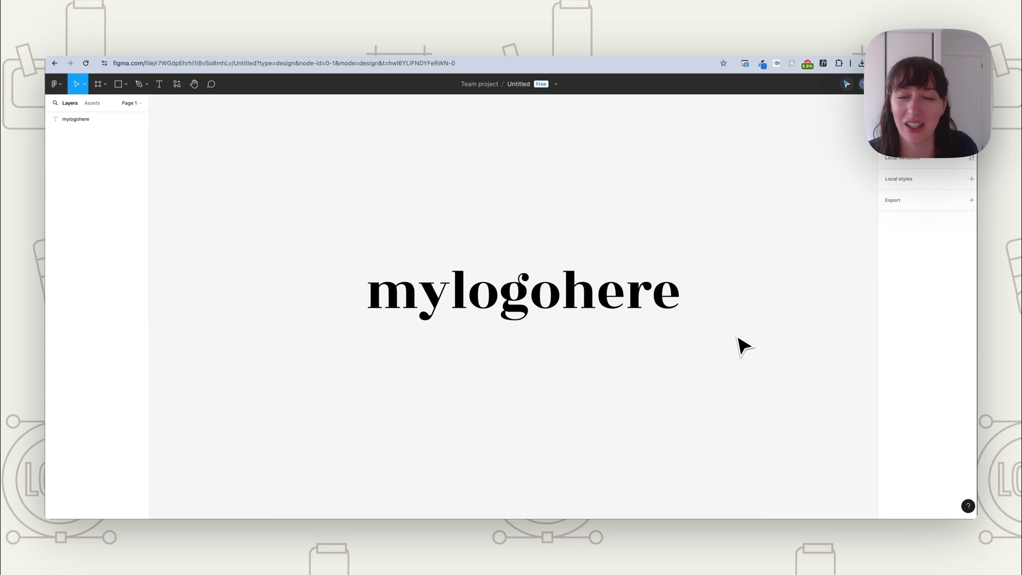
left_click(663, 296)
left_click(708, 328)
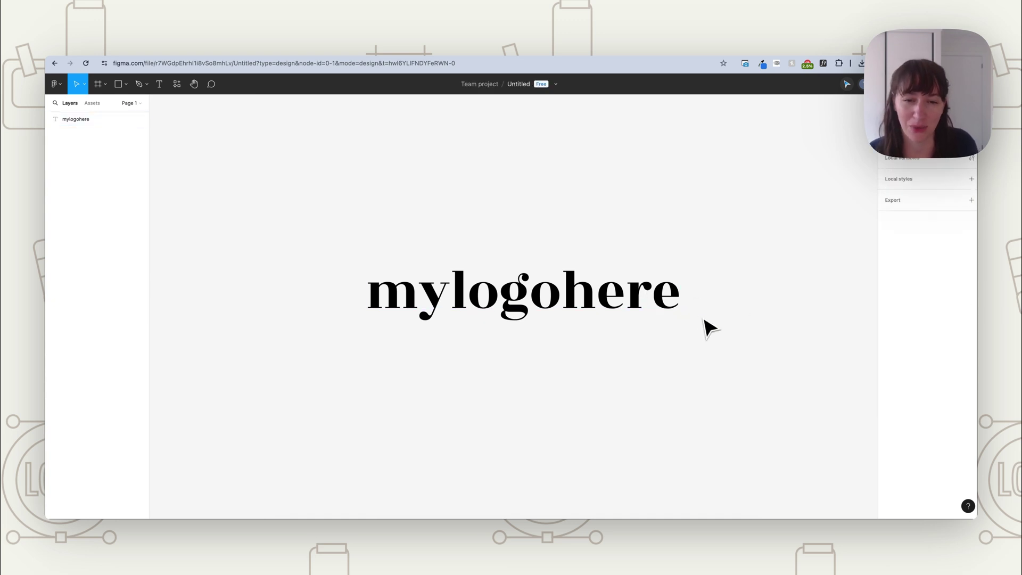
Tighten the letter spacing of the whole mylogohere text to -12%.
left_click(629, 307)
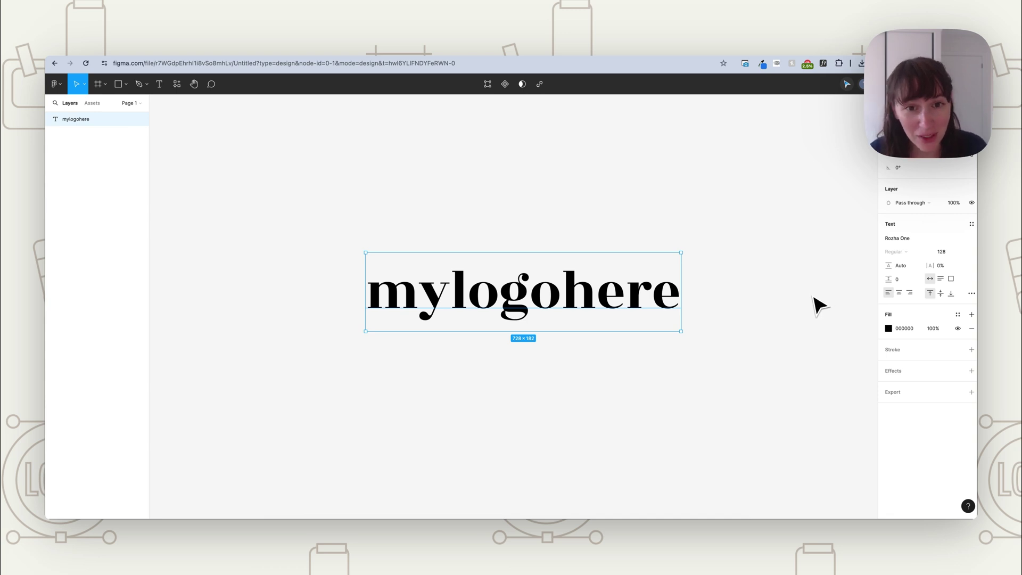
double_click(674, 299)
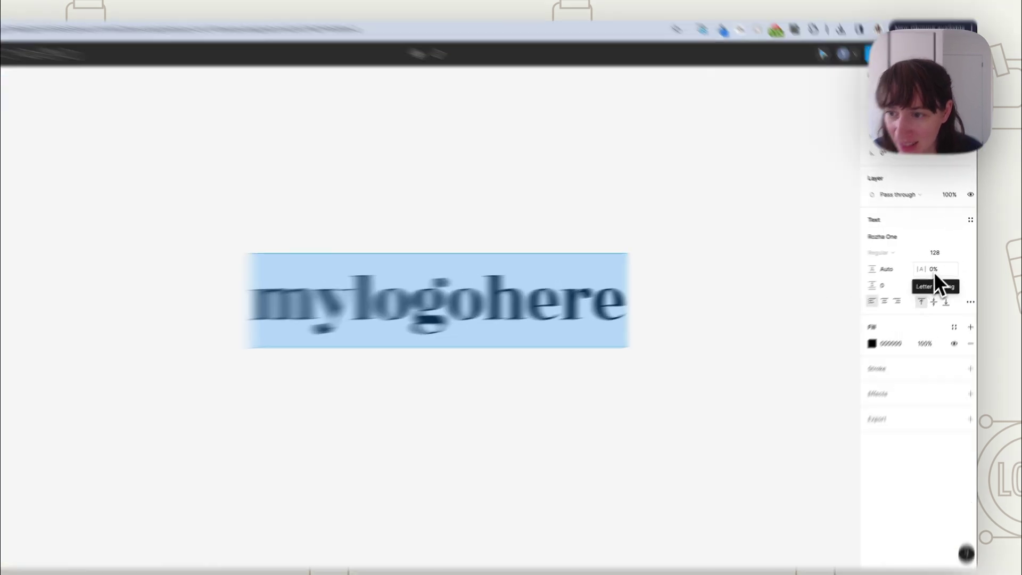
left_click(930, 266)
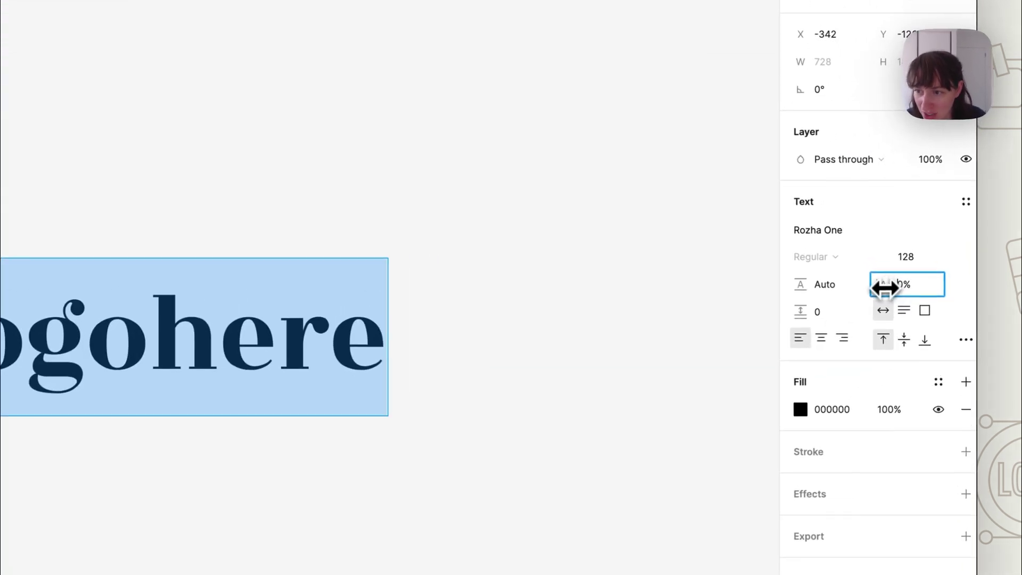
left_click(906, 291)
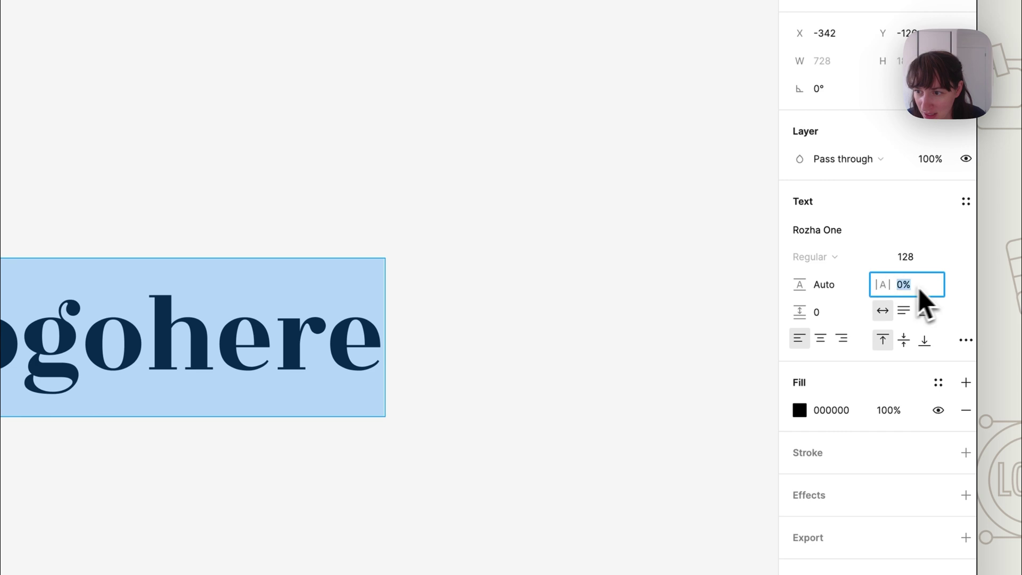
type("-20")
key("Return")
left_click_drag(894, 287, 935, 266)
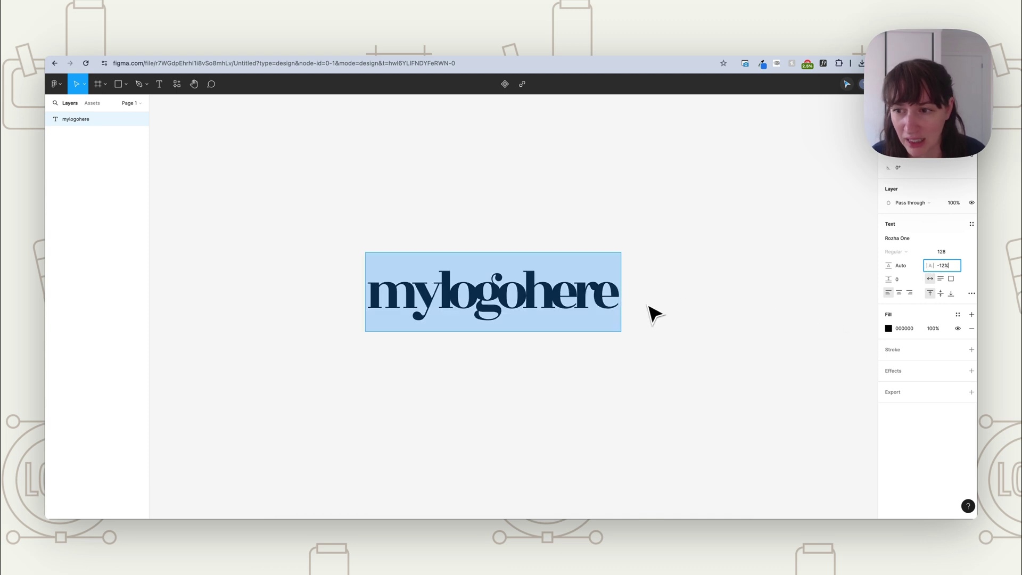
key("Escape")
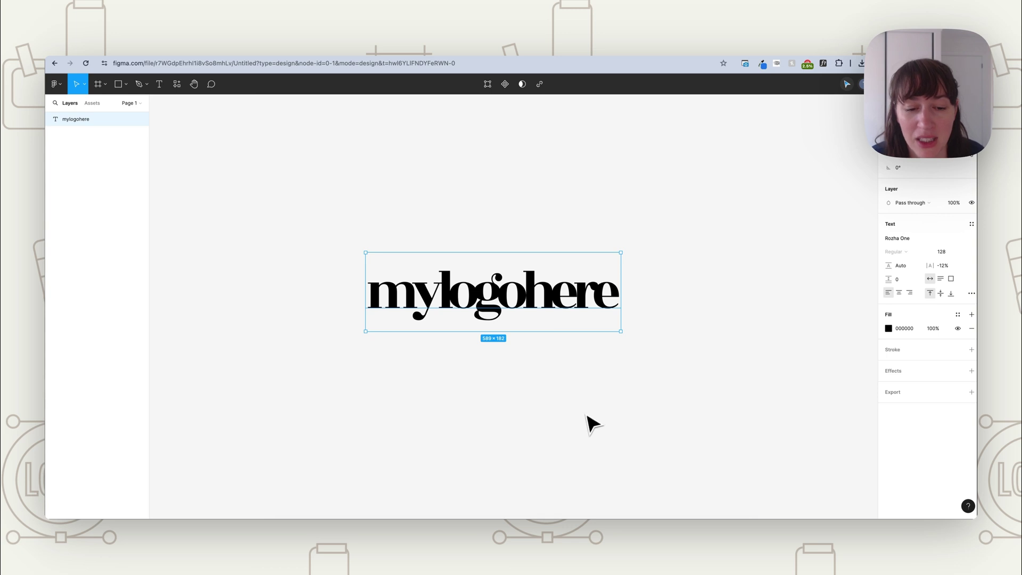
Convert the mylogohere text to vector outlines and ungroup it so each letter can be selected separately.
right_click(528, 291)
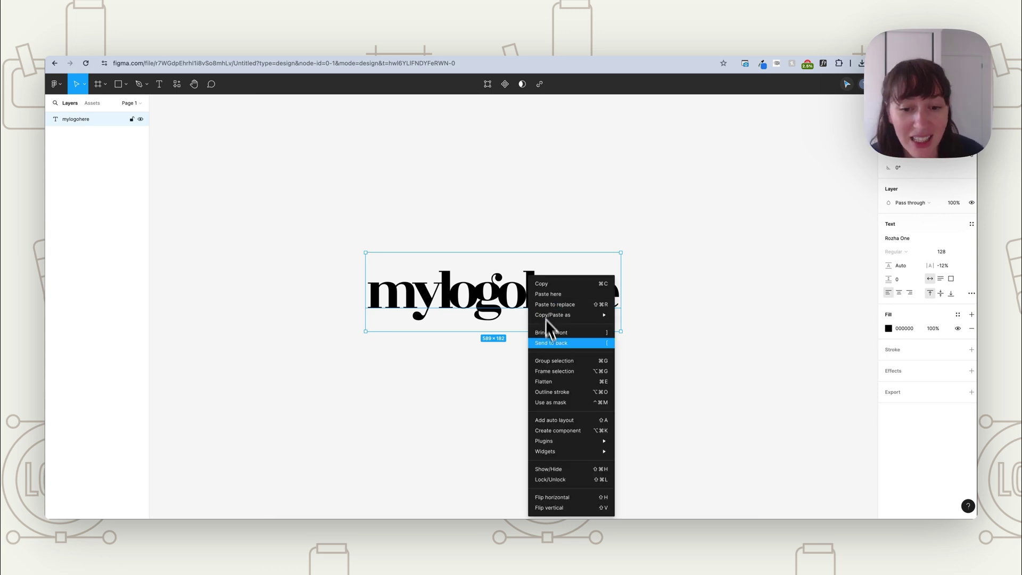
left_click(567, 394)
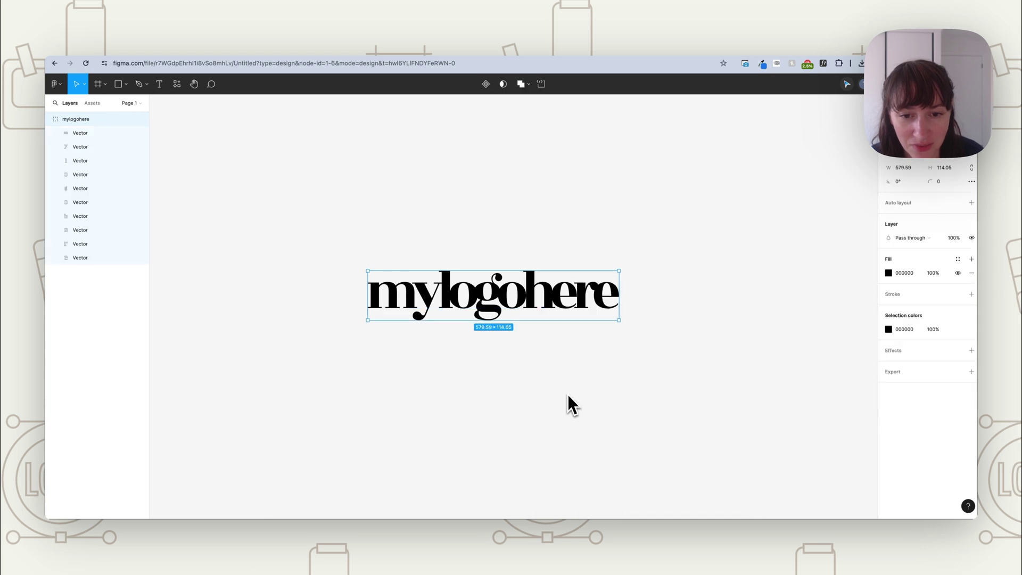
right_click(557, 304)
left_click(588, 371)
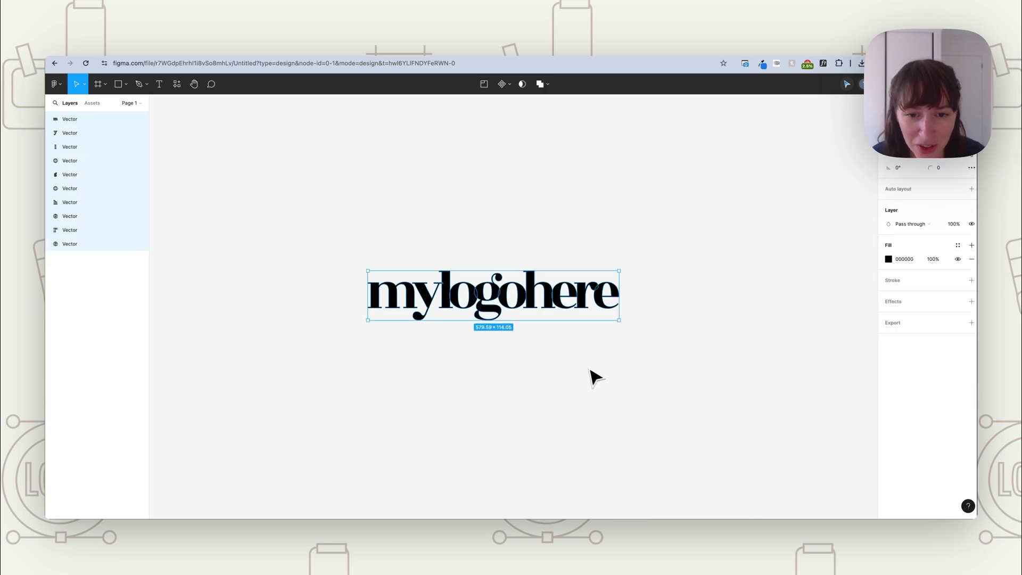
left_click(592, 372)
left_click(540, 301)
left_click(510, 307)
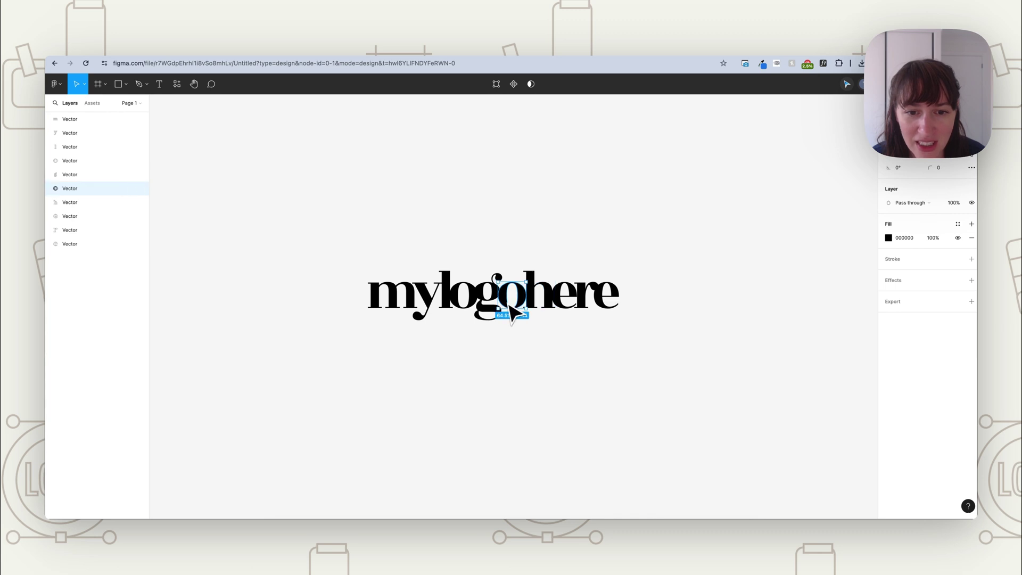
left_click(493, 311)
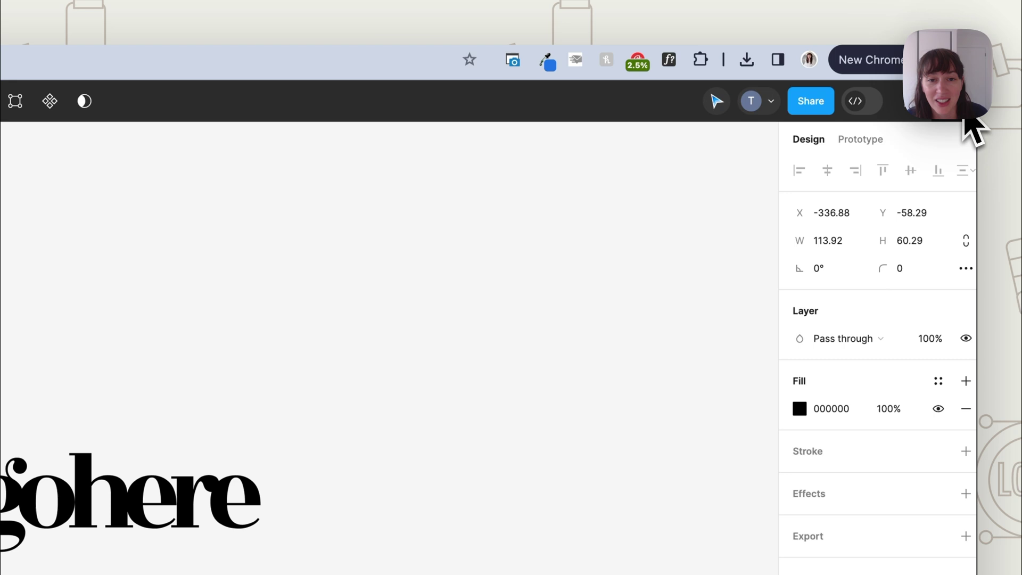
Nudge the letter m right so that it overlaps more of the y.
left_click(970, 90)
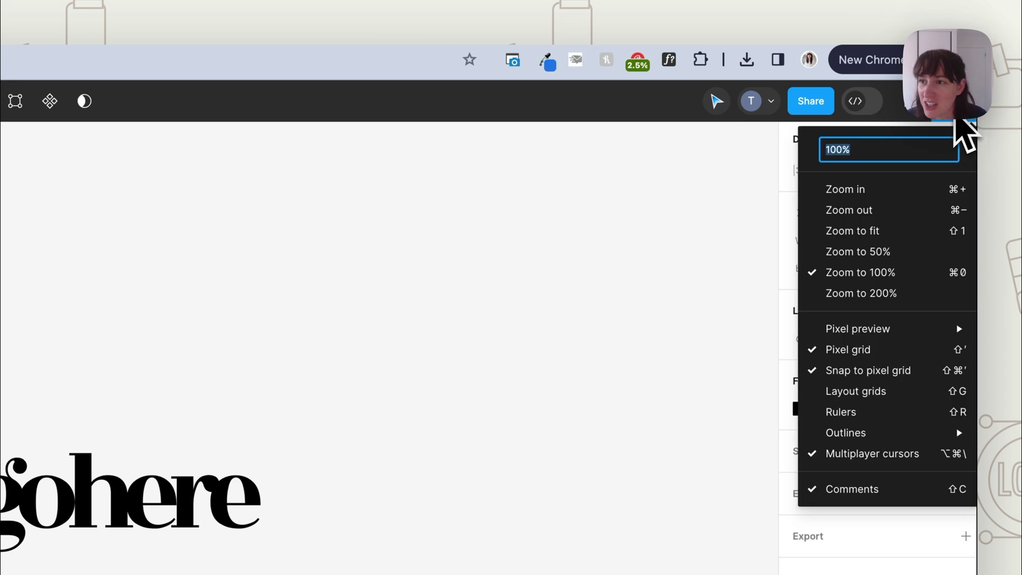
left_click(897, 295)
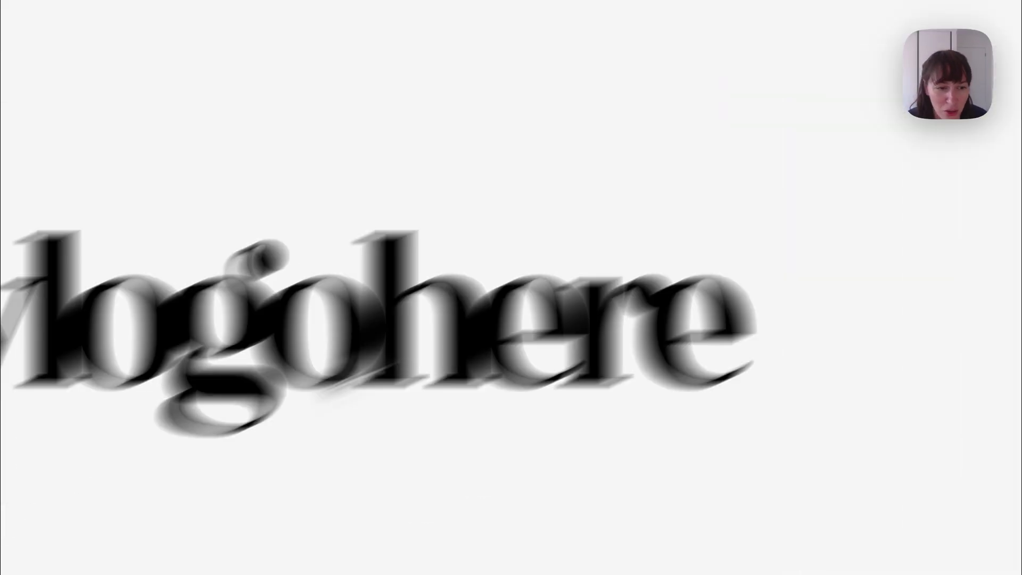
left_click(403, 322)
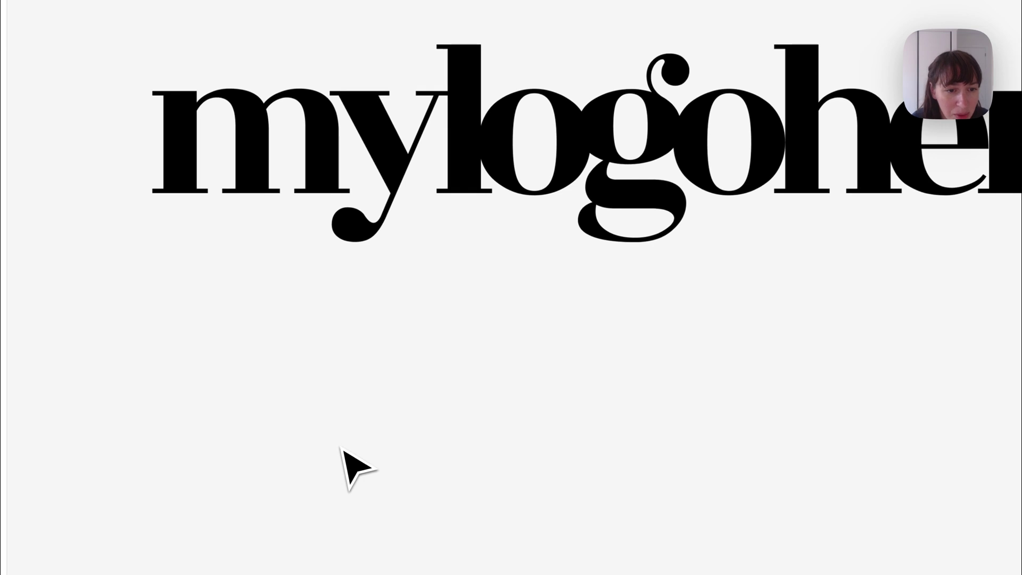
left_click(315, 145)
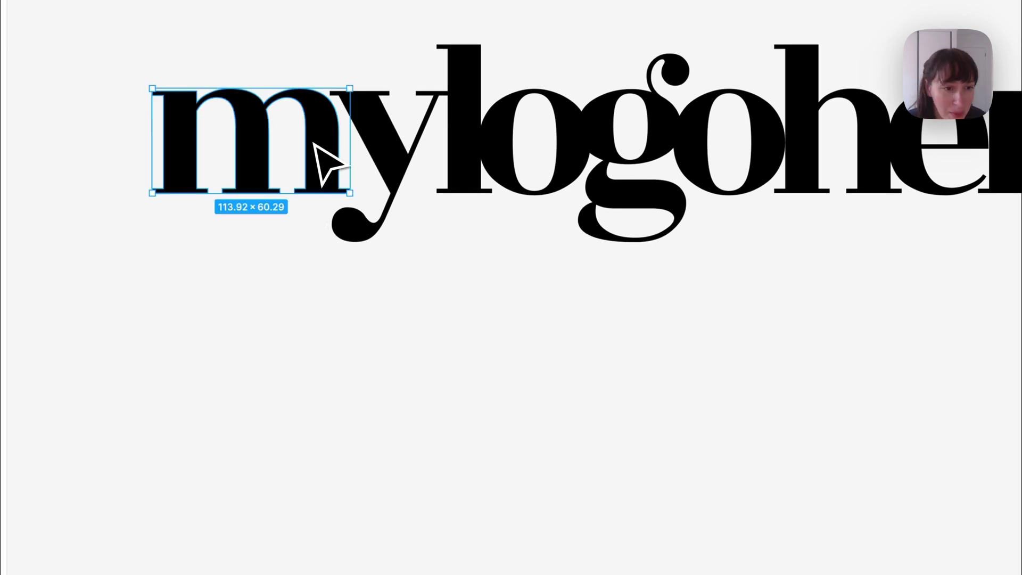
key("Right")
key("Right")
key("Right")
key("Right")
key("Right")
key("Right")
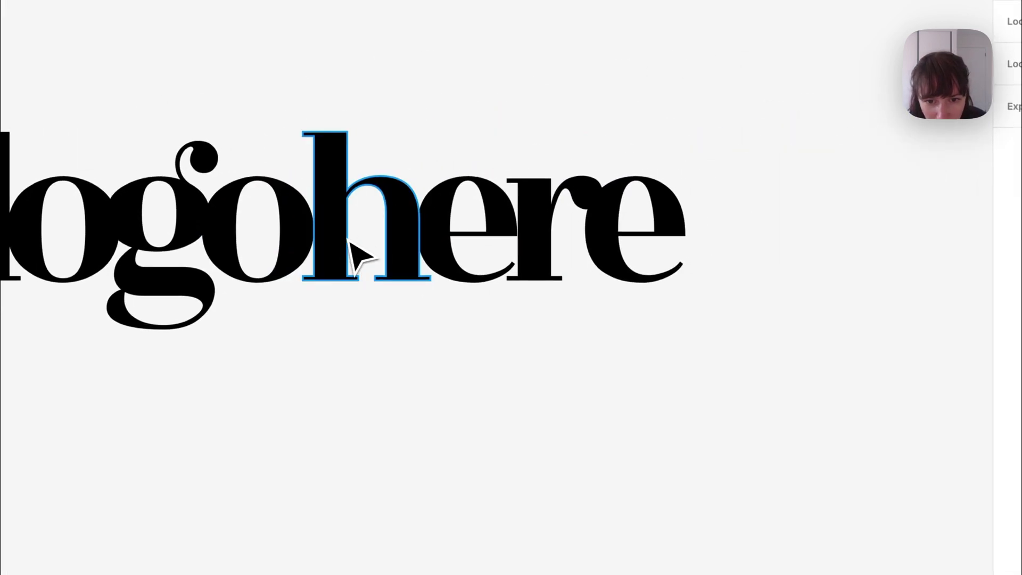
Nudge the letter h and the first e of "here" slightly left to tighten their spacing.
left_click(353, 249)
key("Left")
left_click(452, 267)
key("Left")
key("Left")
left_click(568, 338)
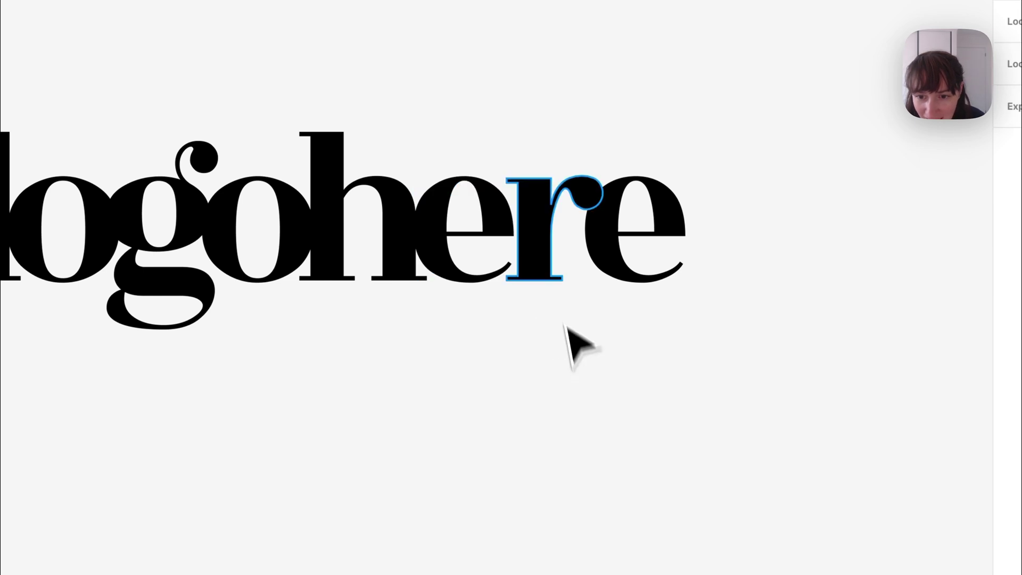
Nudge the letter r slightly left so it overlaps the preceding e, then clear the selection.
left_click(543, 249)
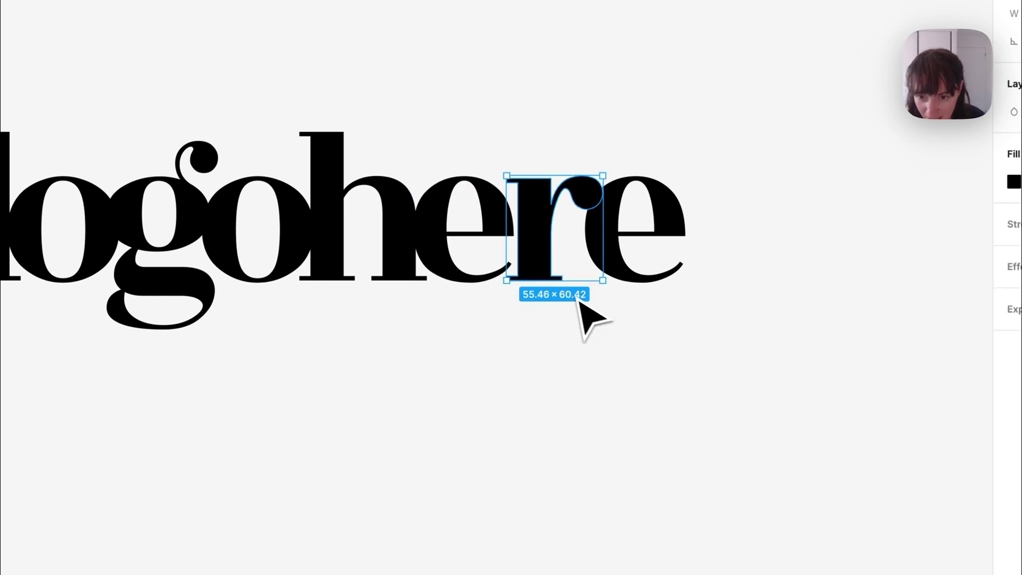
key("Left")
key("Left")
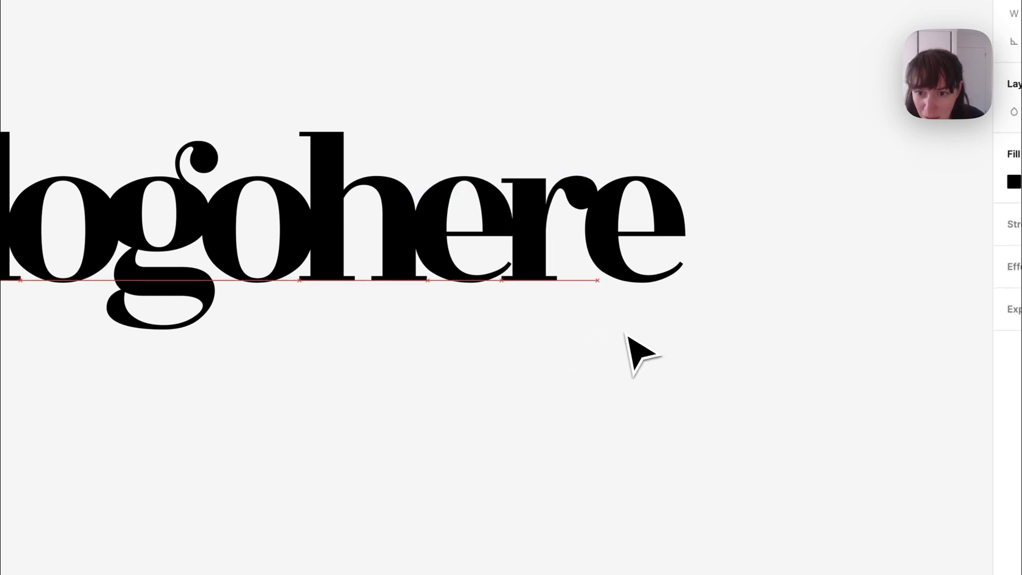
key("Tab")
left_click(718, 340)
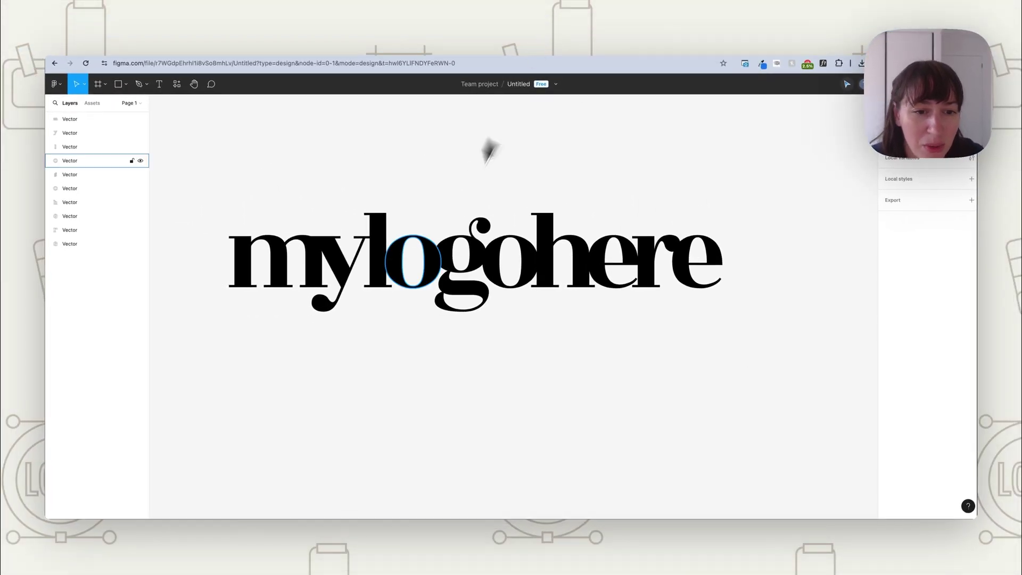
Lower the letter y below the baseline and shift the letter m right to overlap it.
left_click(349, 268)
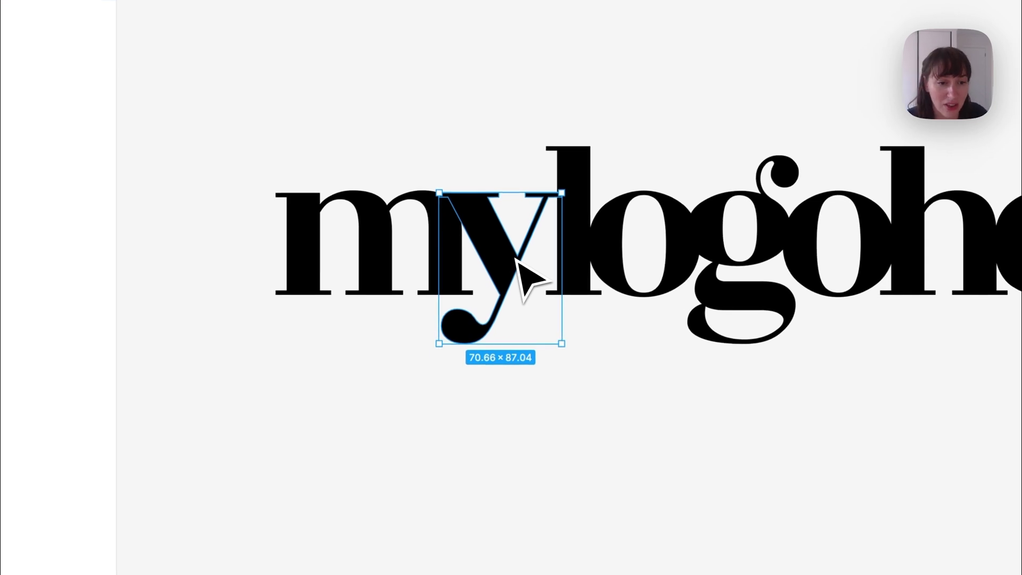
left_click_drag(512, 259, 529, 320)
left_click(441, 249)
left_click_drag(442, 206, 468, 201)
left_click(298, 392)
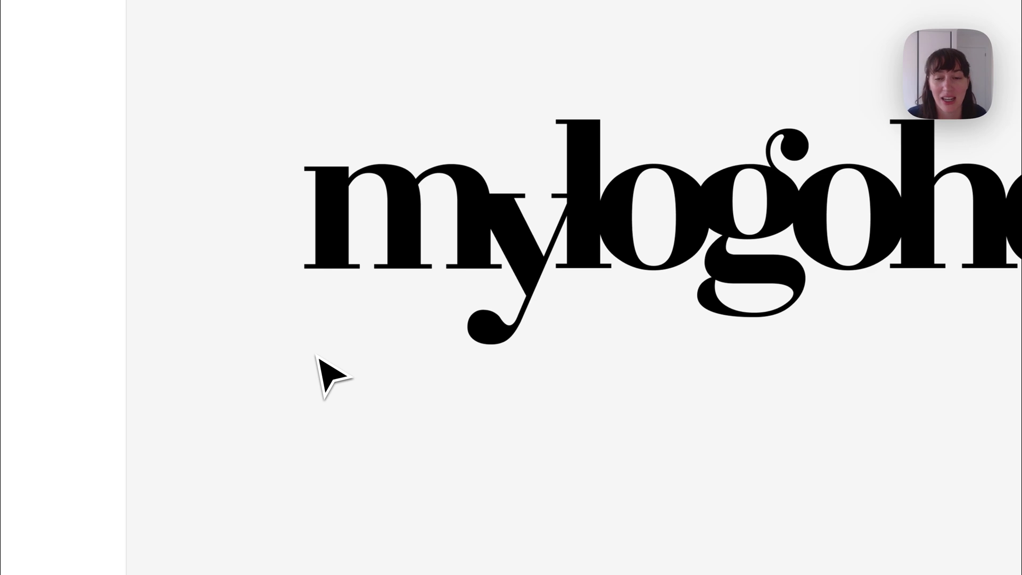
Raise the second o of "logo" above the baseline and shift the letters of "here" left to close up against it.
scroll(353, 365, "right", 10)
left_click_drag(417, 297, 382, 253)
left_click(494, 289)
left_click_drag(479, 291, 472, 297)
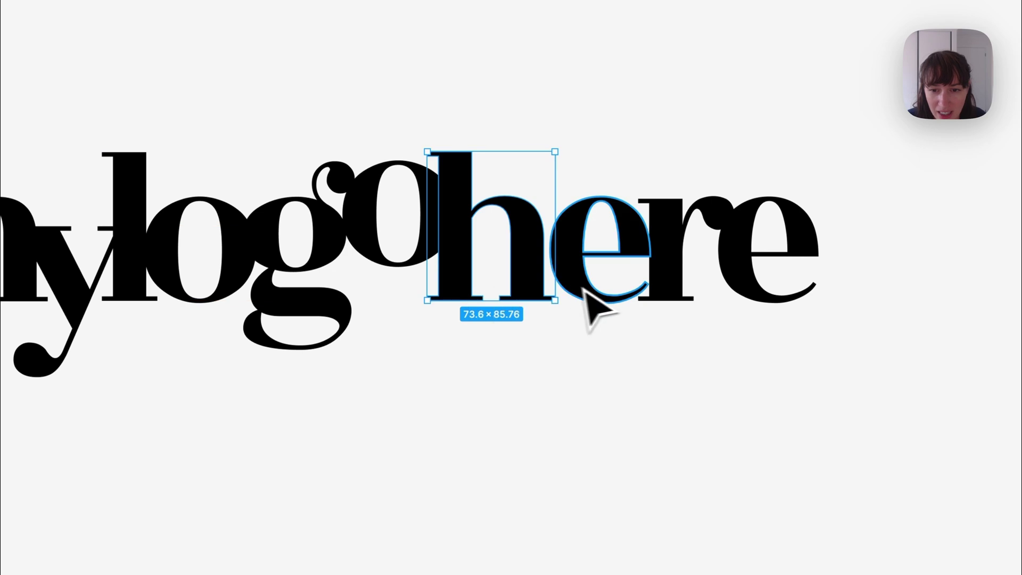
left_click_drag(493, 230, 479, 236)
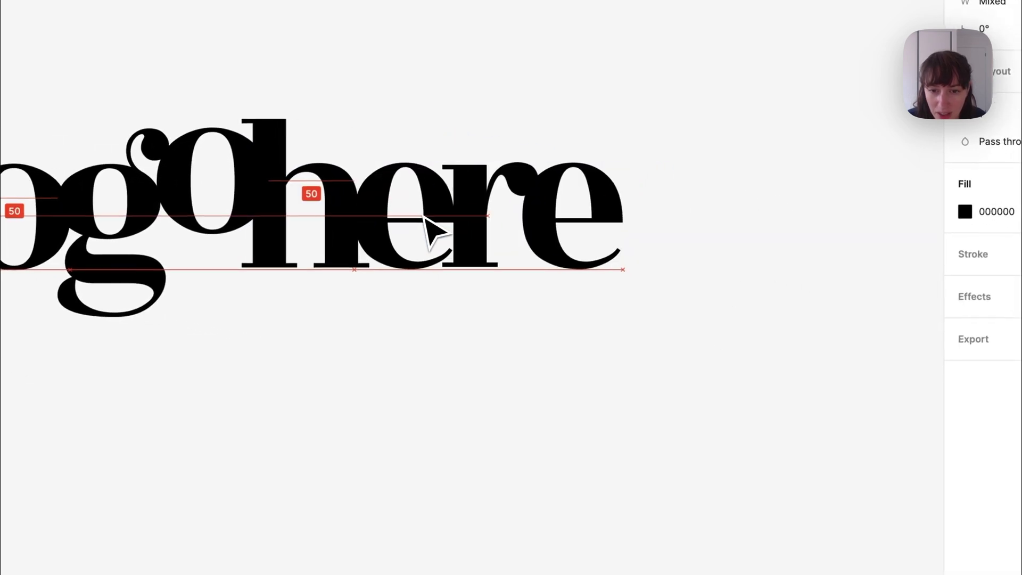
left_click(580, 403)
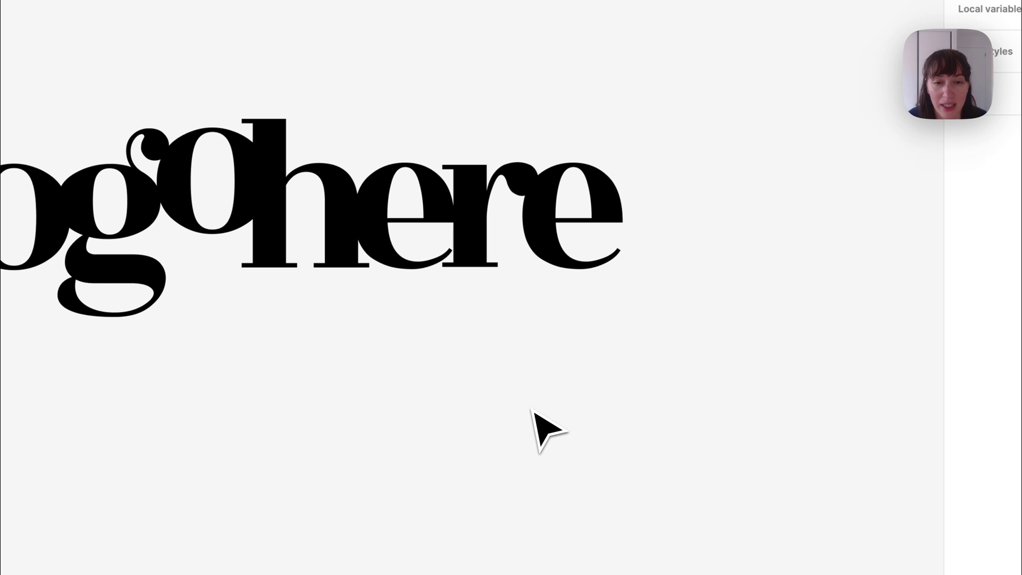
Move the four letters of "here" onto a second line beneath "logo", aligning their right edge with the last o of "logo".
left_click_drag(726, 321, 488, 267)
left_click_drag(342, 195, 383, 246)
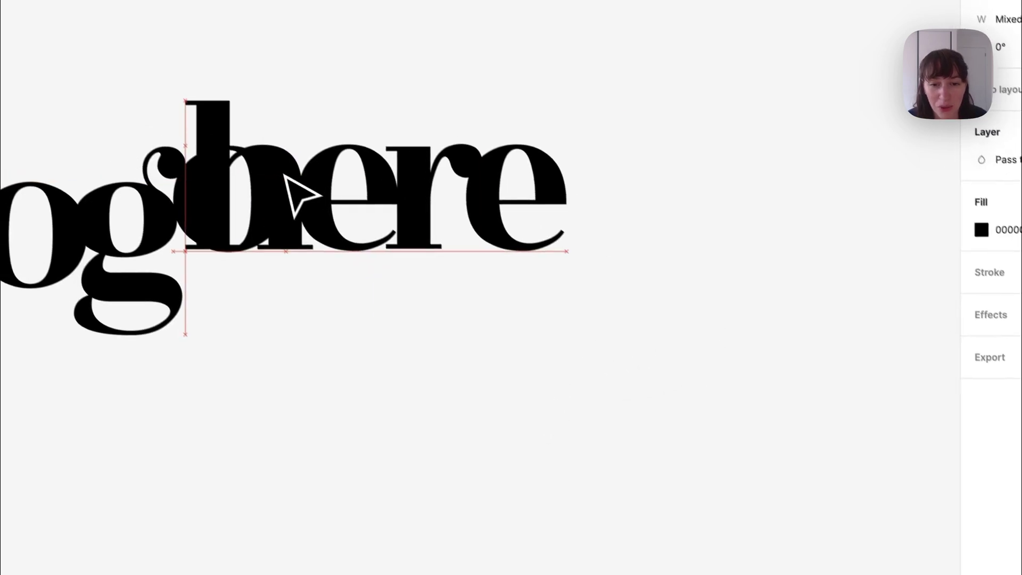
left_click(737, 410)
left_click_drag(749, 364, 221, 373)
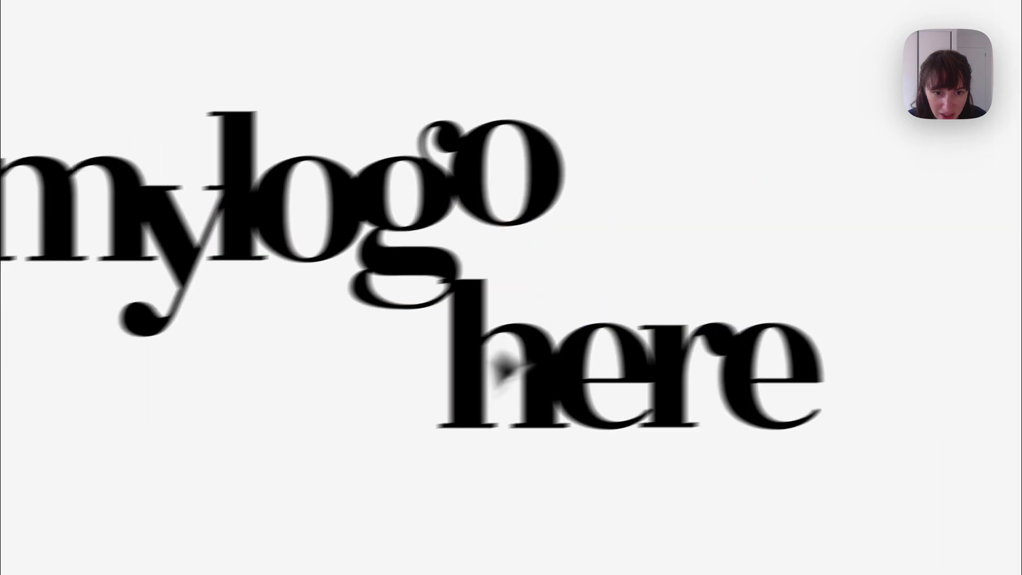
left_click_drag(503, 368, 221, 334)
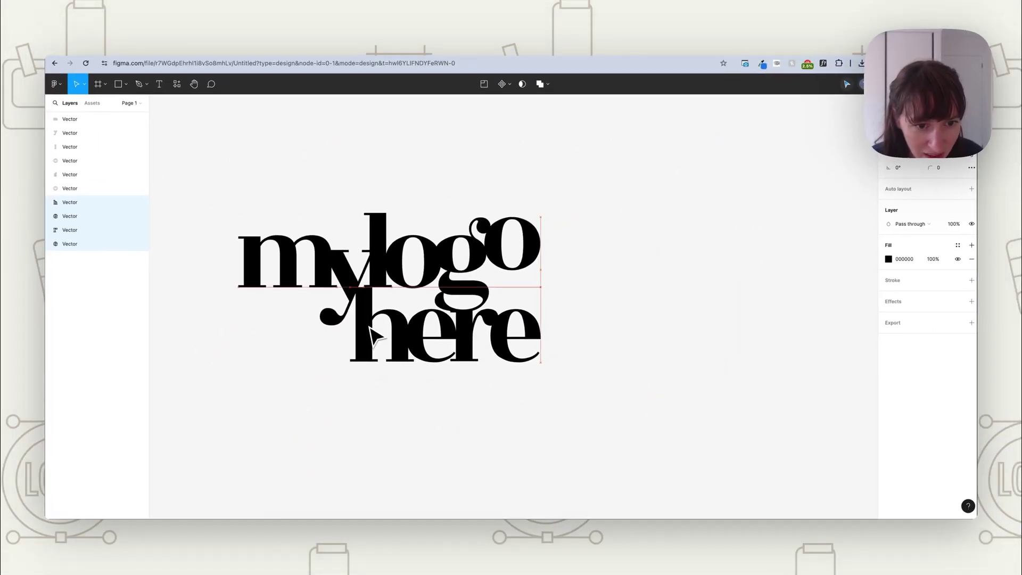
left_click_drag(373, 336, 373, 336)
key("Escape")
Nudge the r and both e letters of "here" slightly down.
left_click(554, 294)
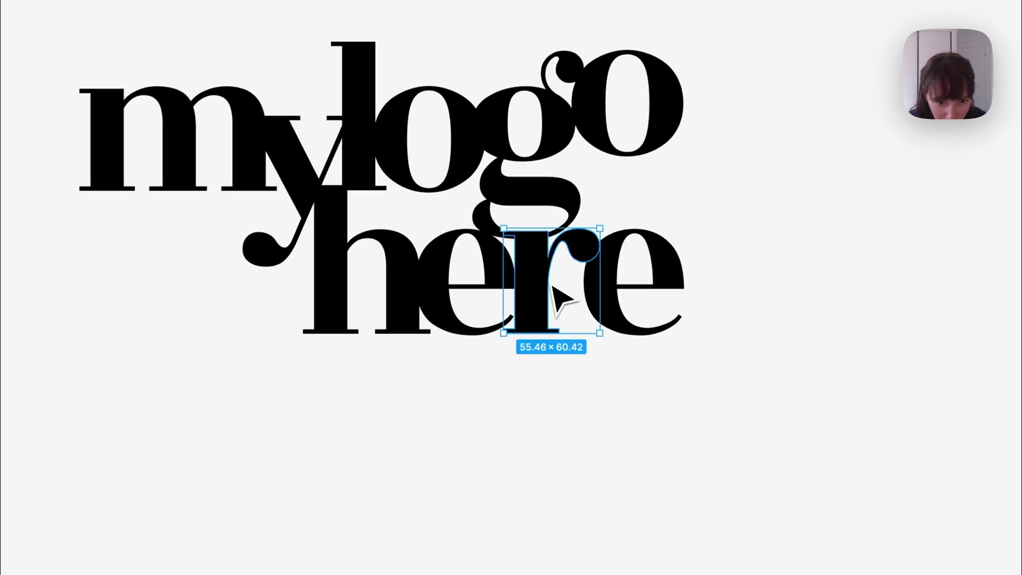
left_click(673, 244)
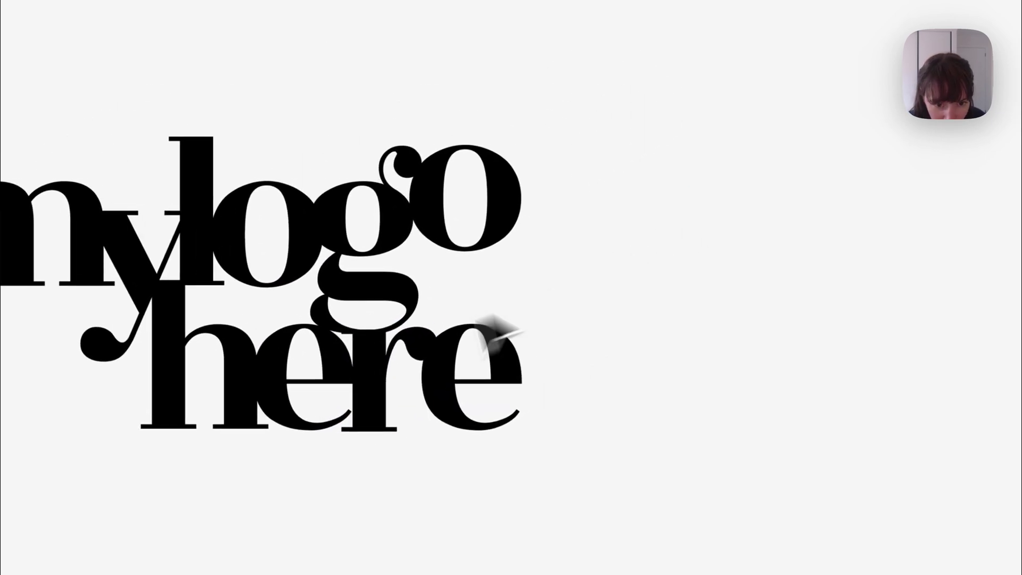
left_click(296, 412)
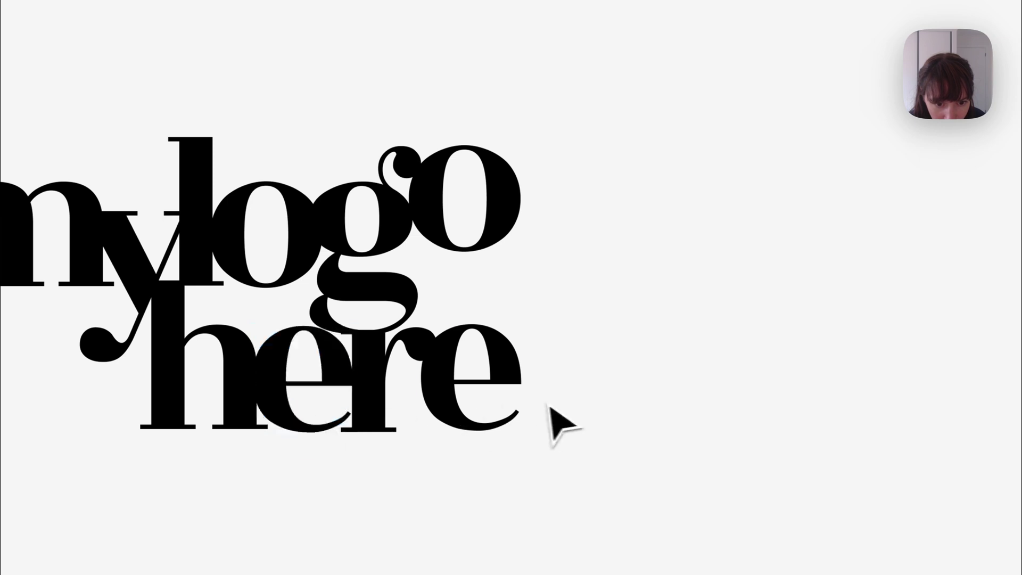
left_click(486, 404)
key("Escape")
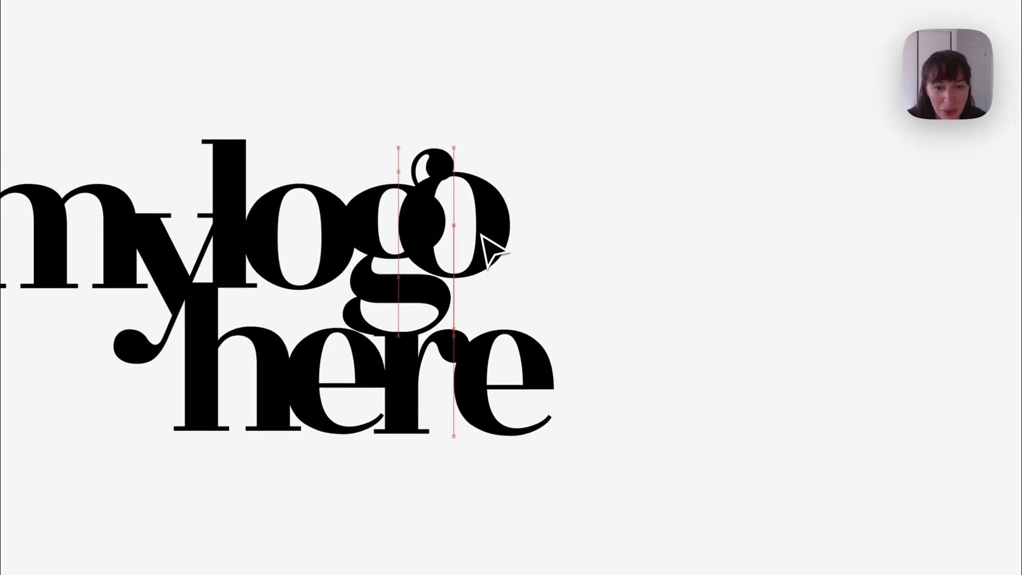
Try the last o of "logo" in different positions overlapping the g.
left_click_drag(577, 237, 462, 235)
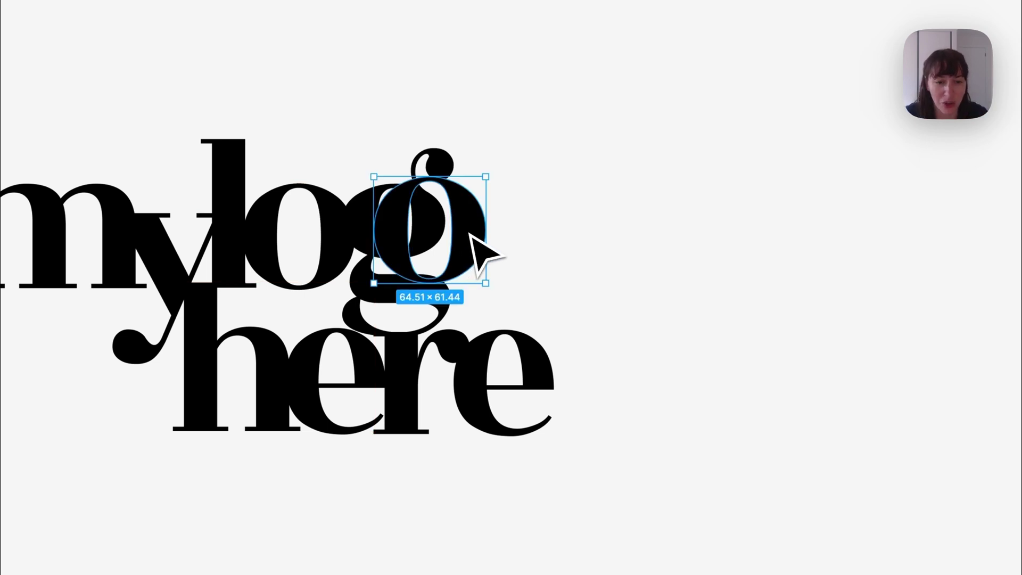
left_click_drag(467, 235, 342, 183)
left_click(695, 342)
Place the last o of "logo" on the baseline to the right of the g, slightly overlapping it.
left_click(330, 160)
left_click_drag(321, 142, 512, 208)
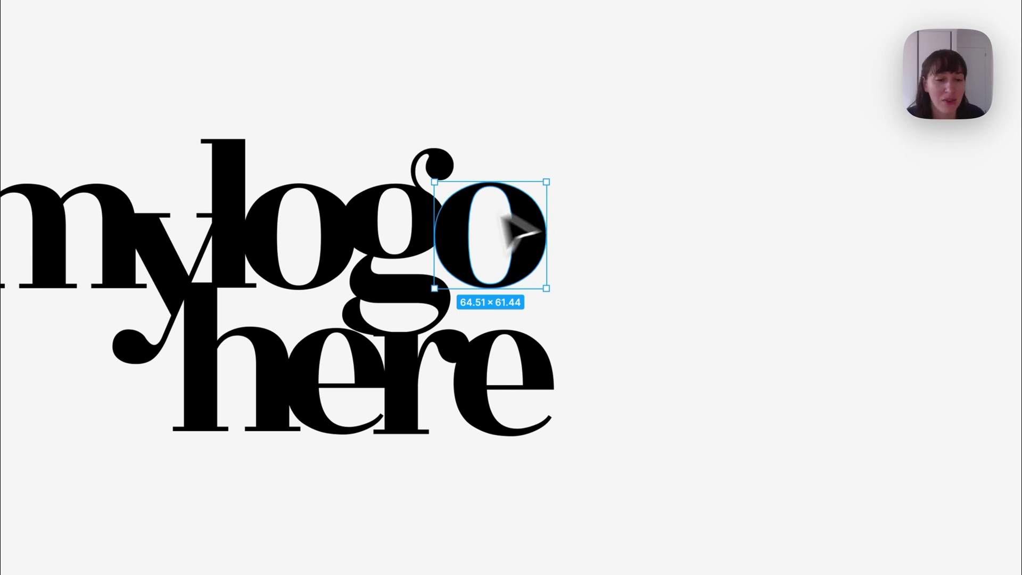
scroll(450, 426, "down", 5)
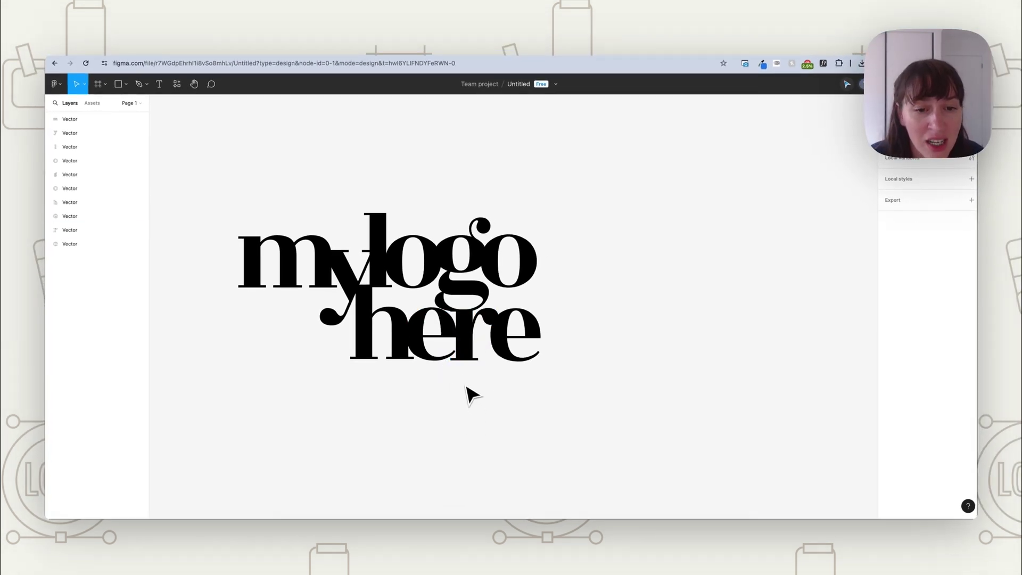
Edit the anchor points of the r in "here" to trim its upper-left serif.
left_click(462, 330)
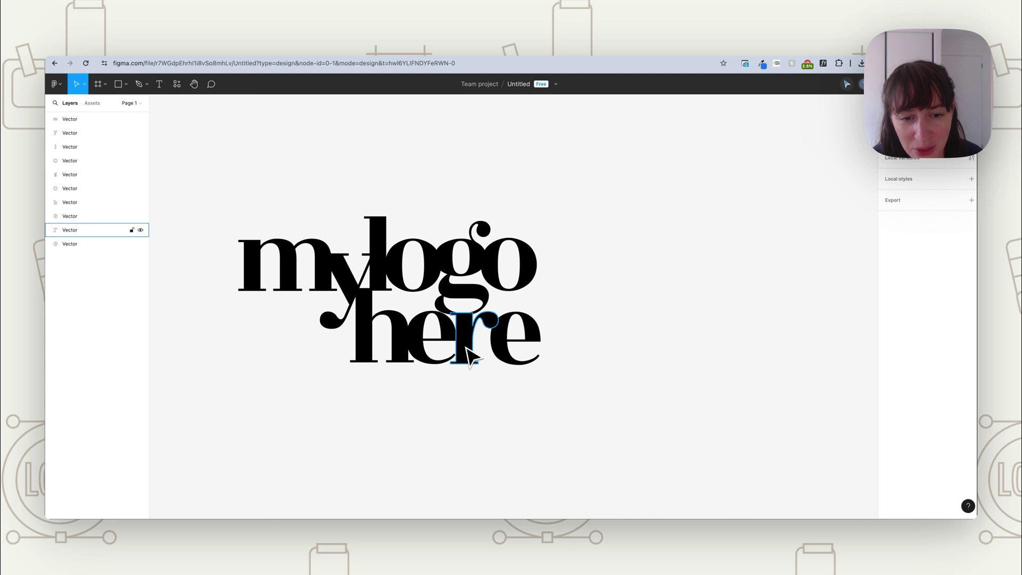
left_click(466, 353)
double_click(463, 350)
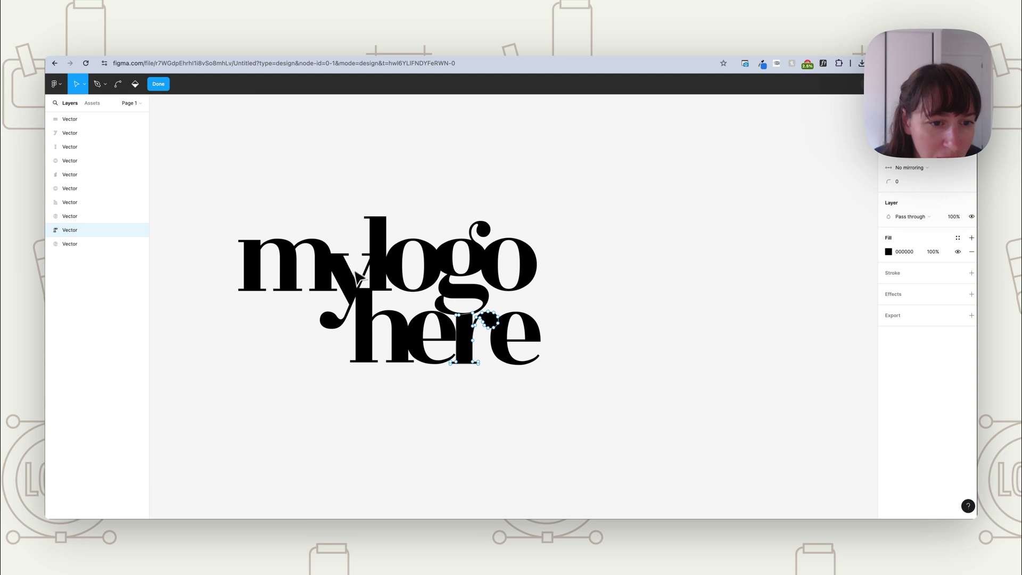
Edit the anchor points of the letter y to trim the inner serifs from its two arms, then exit vector editing.
double_click(360, 297)
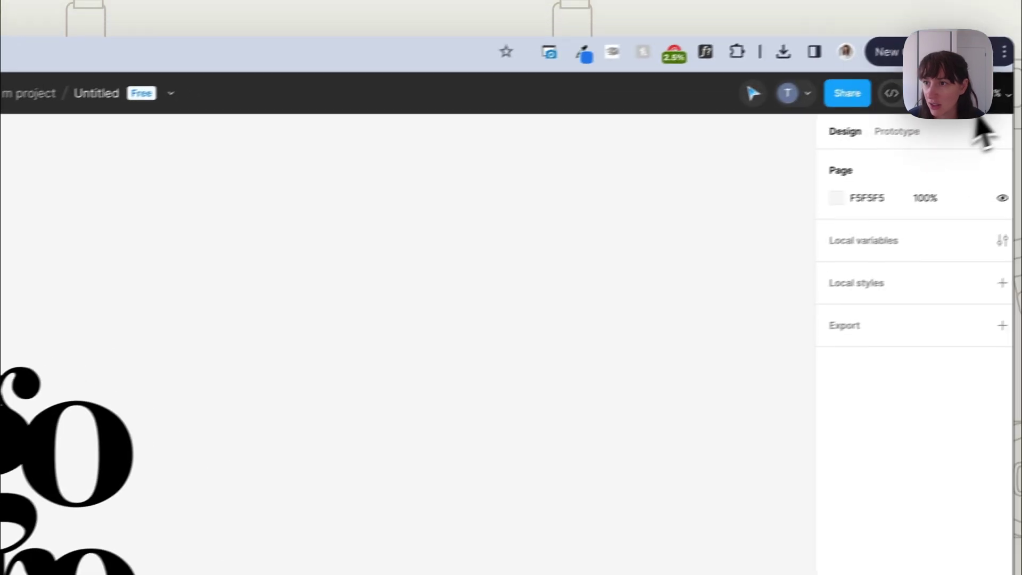
left_click(974, 106)
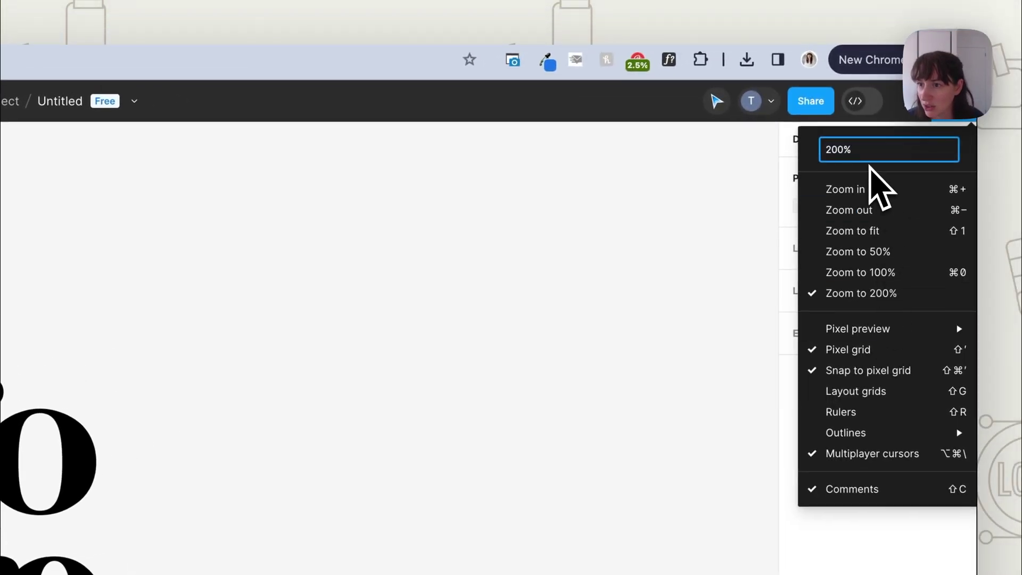
left_click(864, 190)
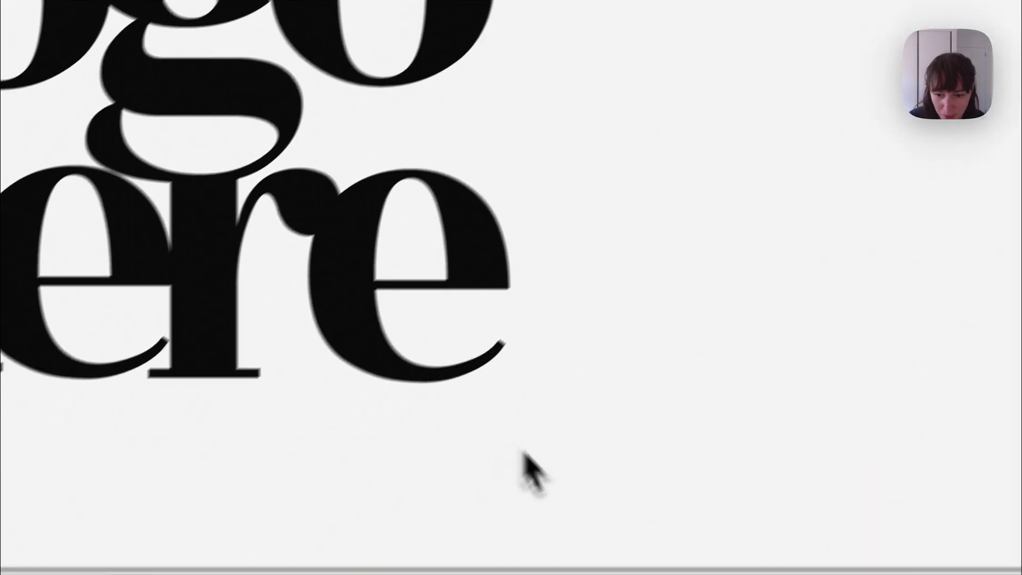
key("super+plus")
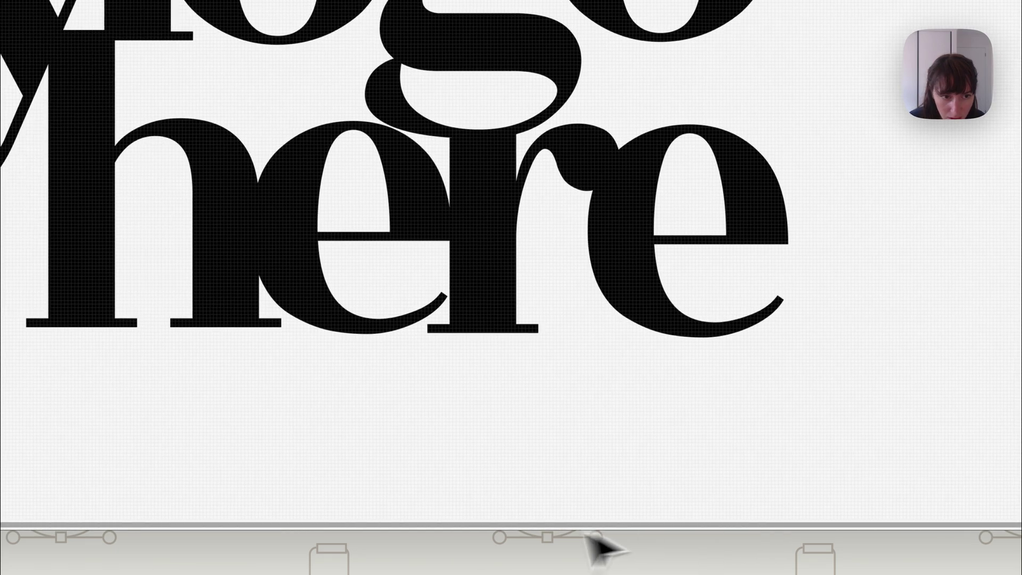
key("super+minus")
left_click(559, 262)
double_click(577, 268)
left_click_drag(586, 229, 581, 228)
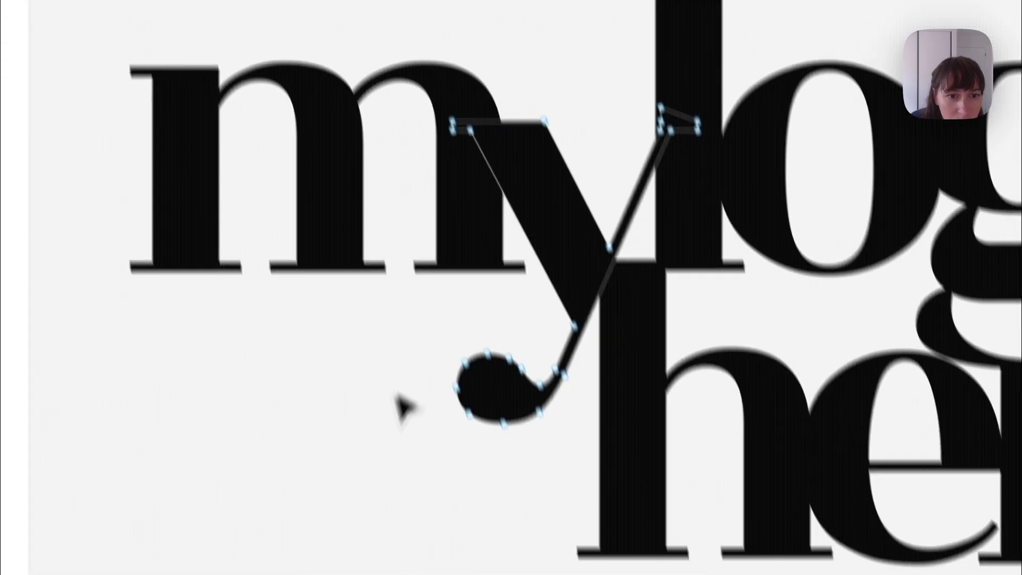
key("Escape")
key("Escape")
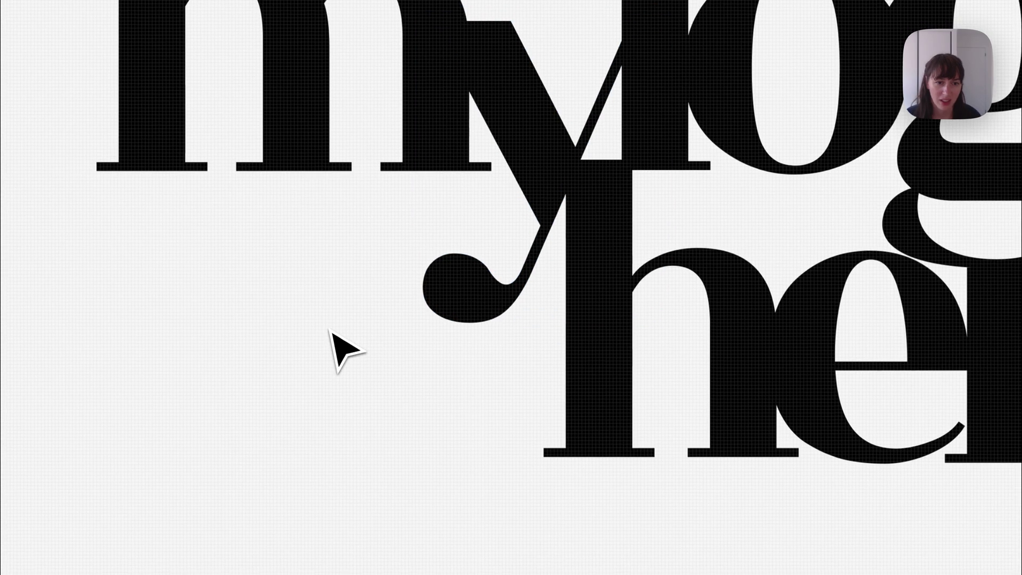
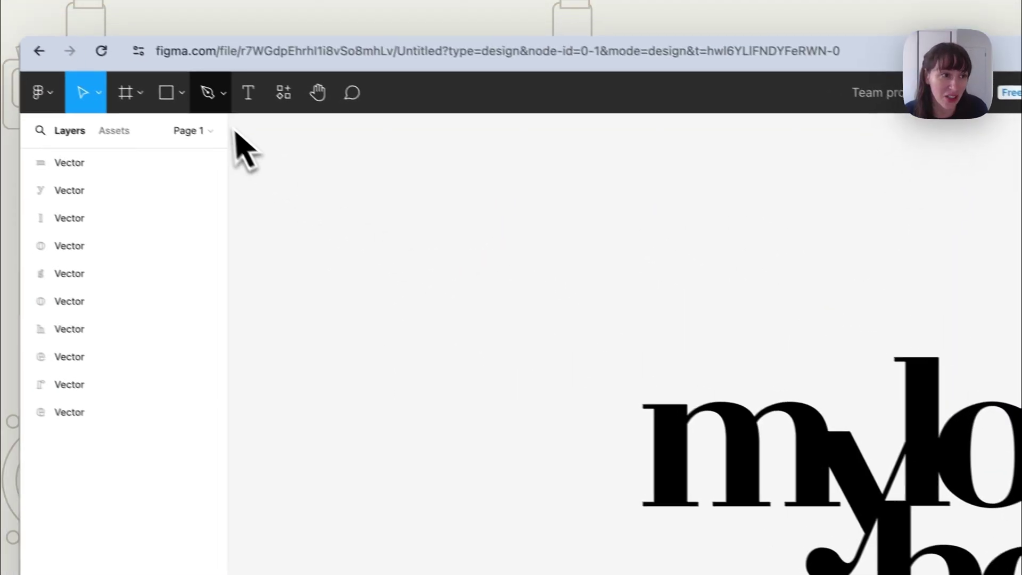
Draw a closed Pen tool shape about 91 × 78 with a wavy lower edge crossing the top of the letter l.
left_click(208, 94)
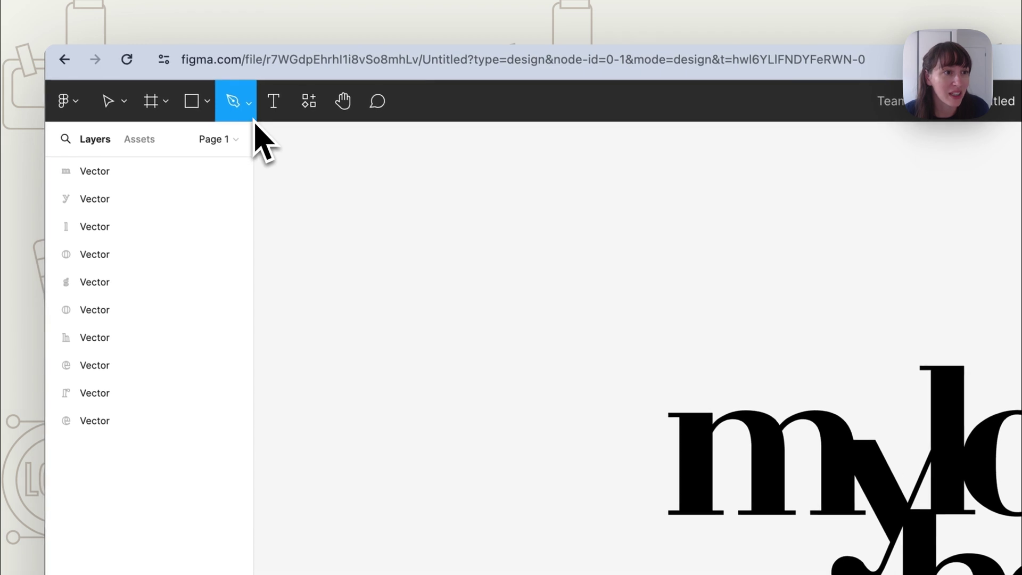
left_click(224, 95)
key("Escape")
left_click(908, 420)
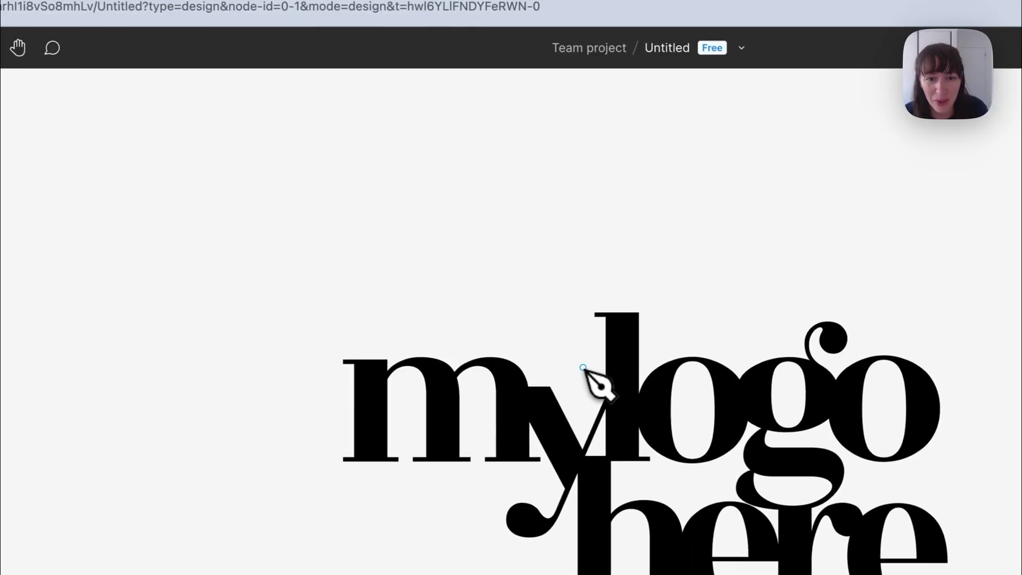
left_click_drag(624, 333, 620, 333)
left_click(660, 325)
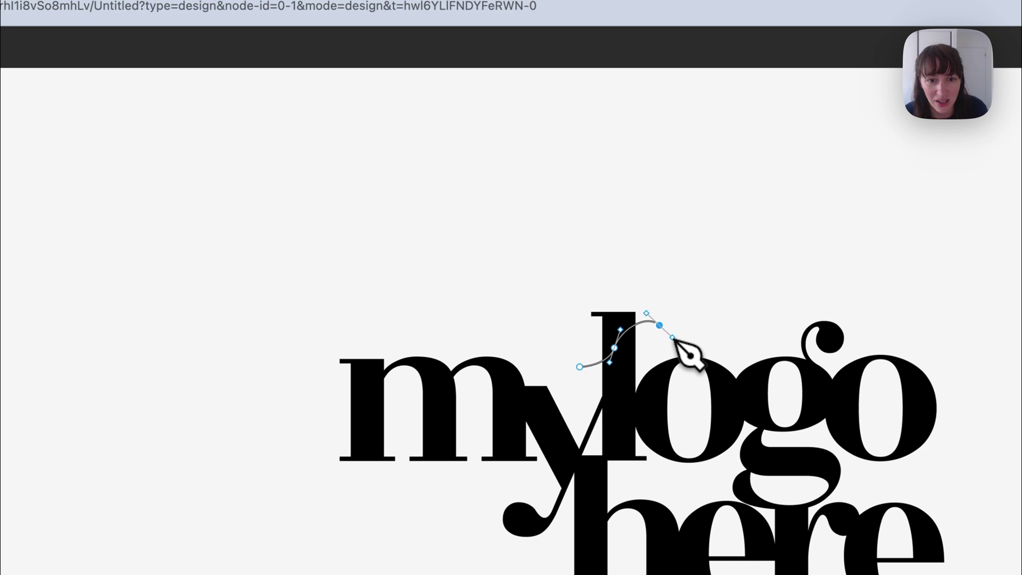
left_click(514, 232)
left_click(526, 360)
left_click(580, 367)
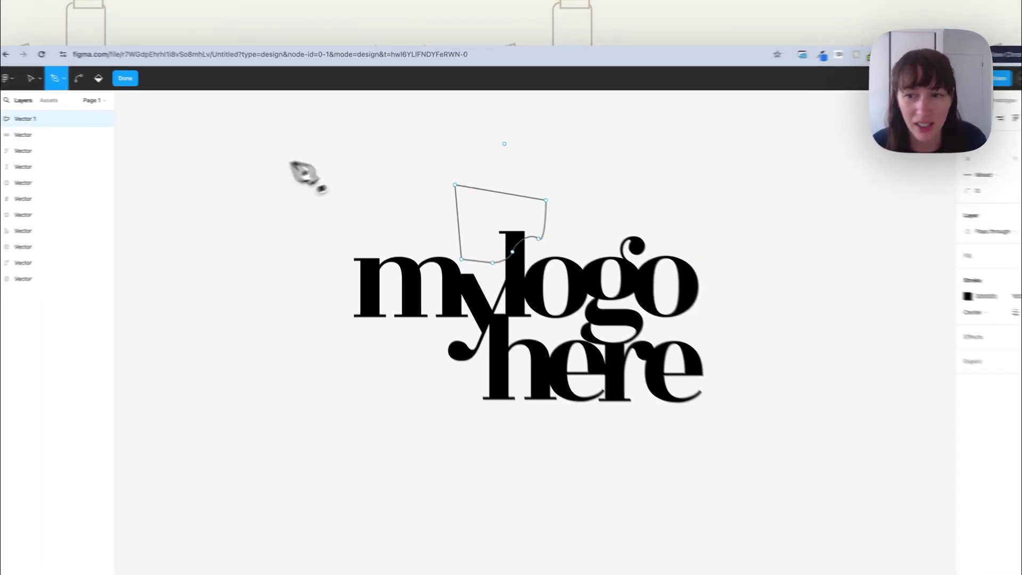
Give the pen shape a D9D9D9 fill and reposition it slightly up and right over the top of the l.
left_click(889, 225)
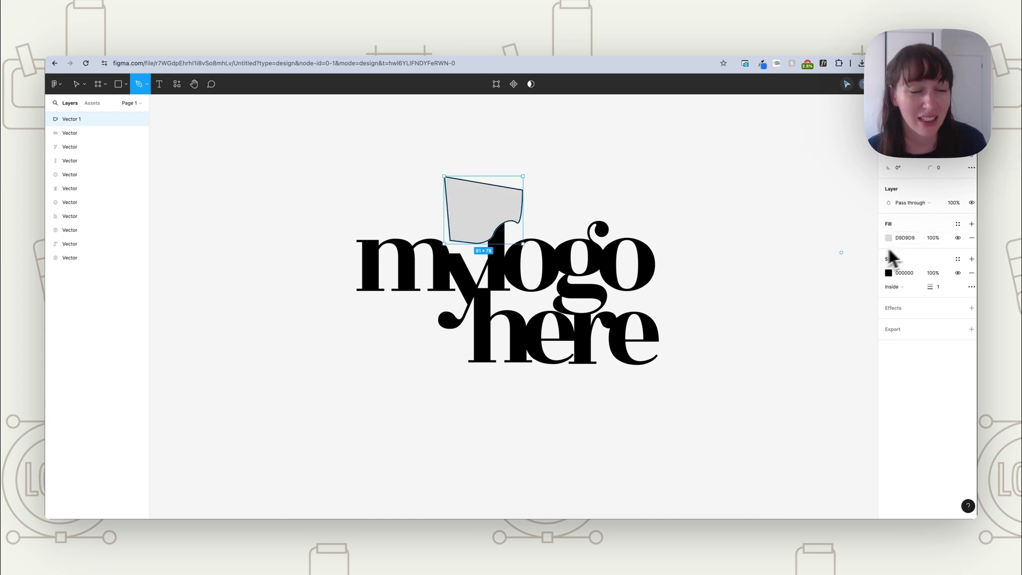
left_click(85, 87)
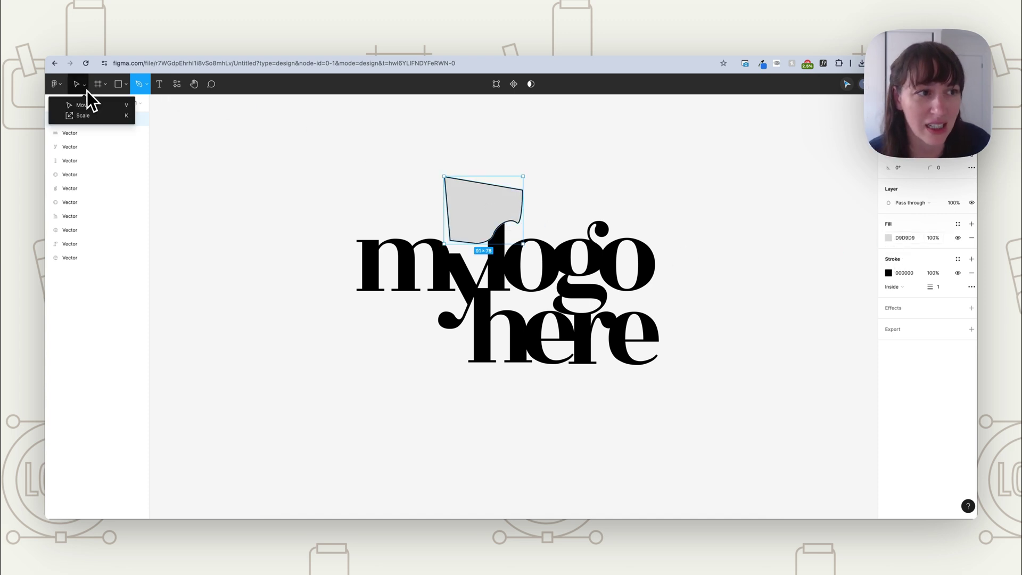
left_click(112, 105)
left_click_drag(451, 215, 477, 210)
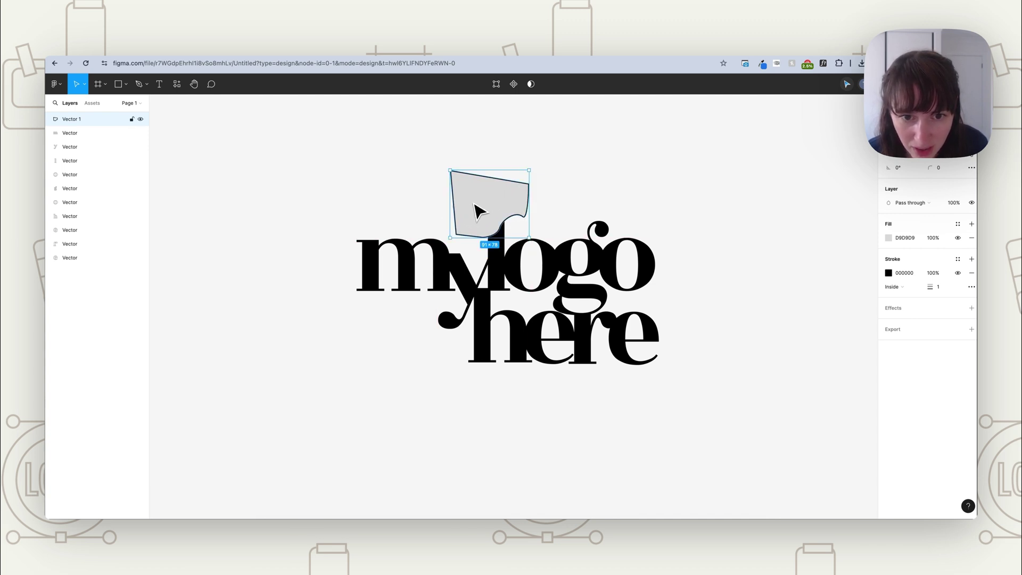
Subtract the pen shape from the letter l to cut a curved top.
left_click(500, 256, "shift")
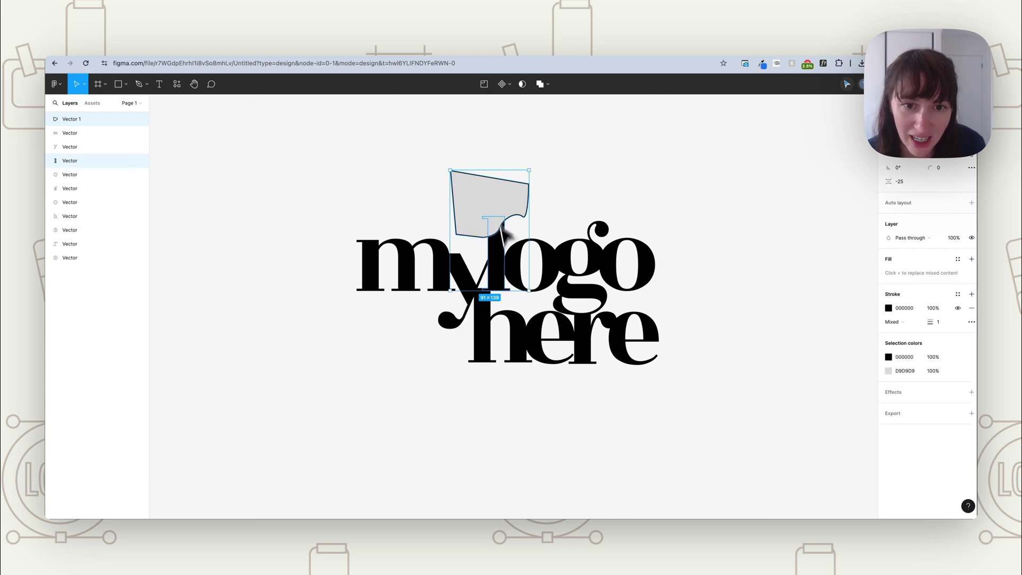
left_click(547, 84)
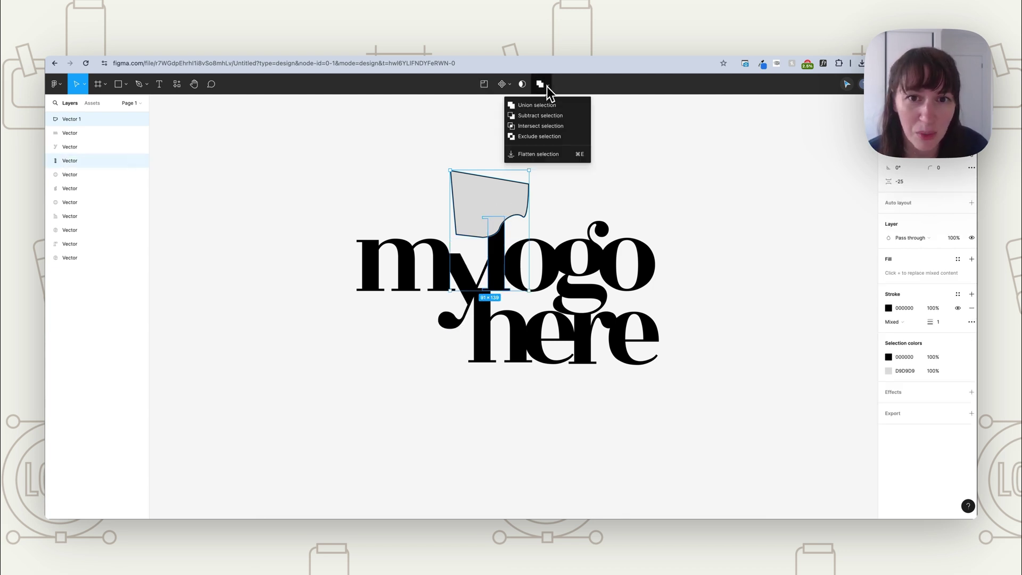
left_click(542, 118)
left_click(542, 123)
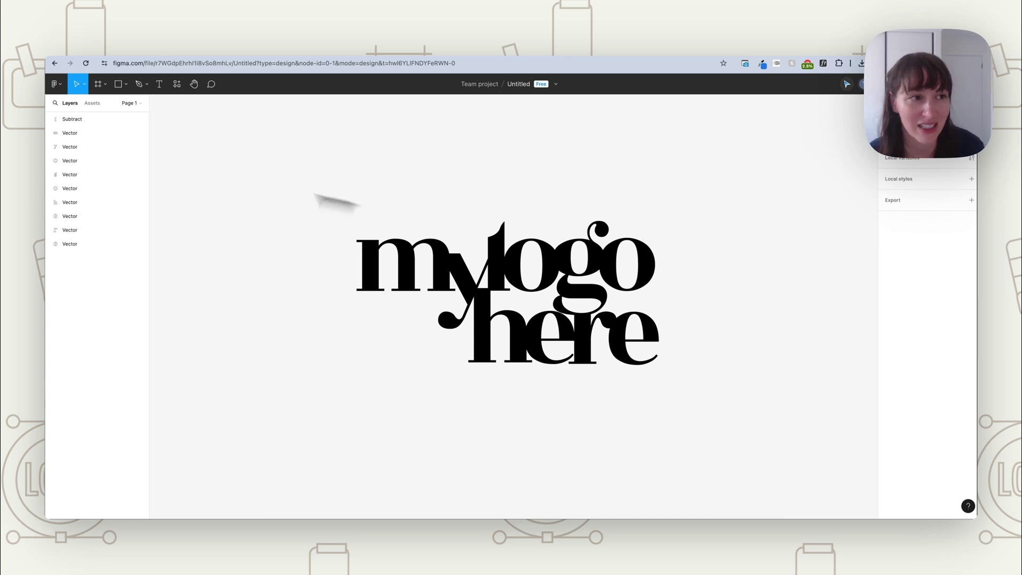
left_click(126, 85)
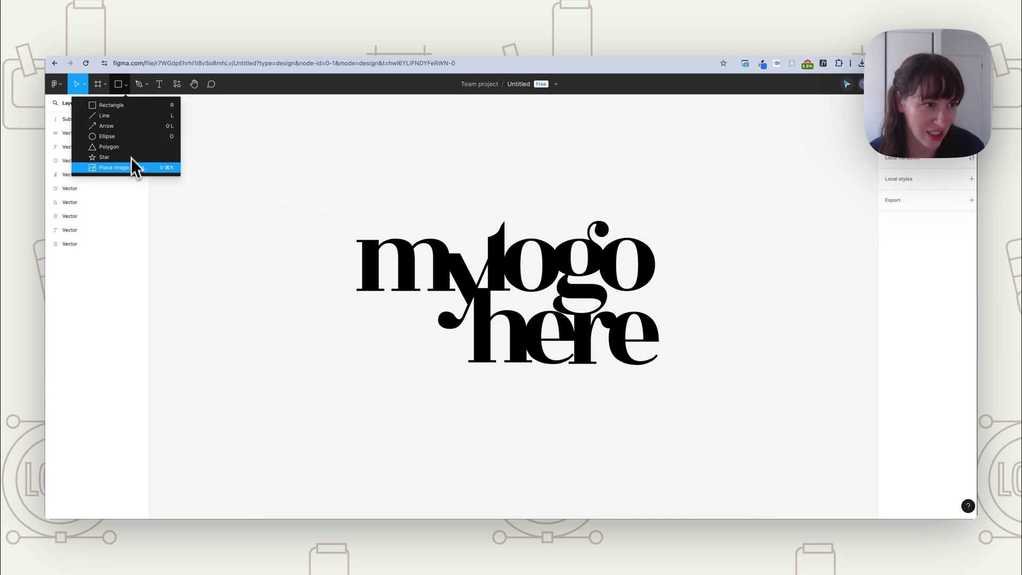
left_click(147, 86)
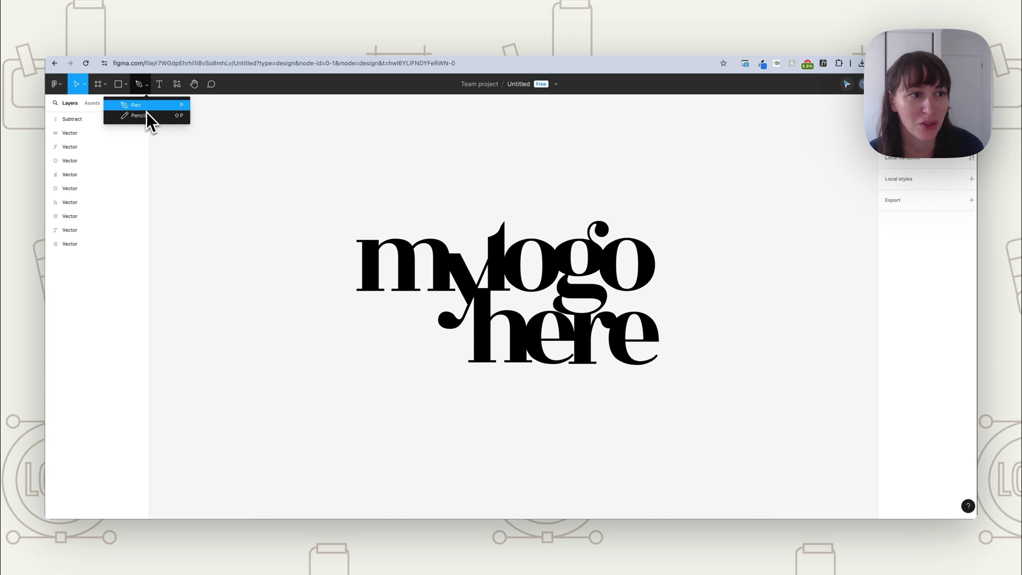
left_click(145, 106)
left_click(148, 85)
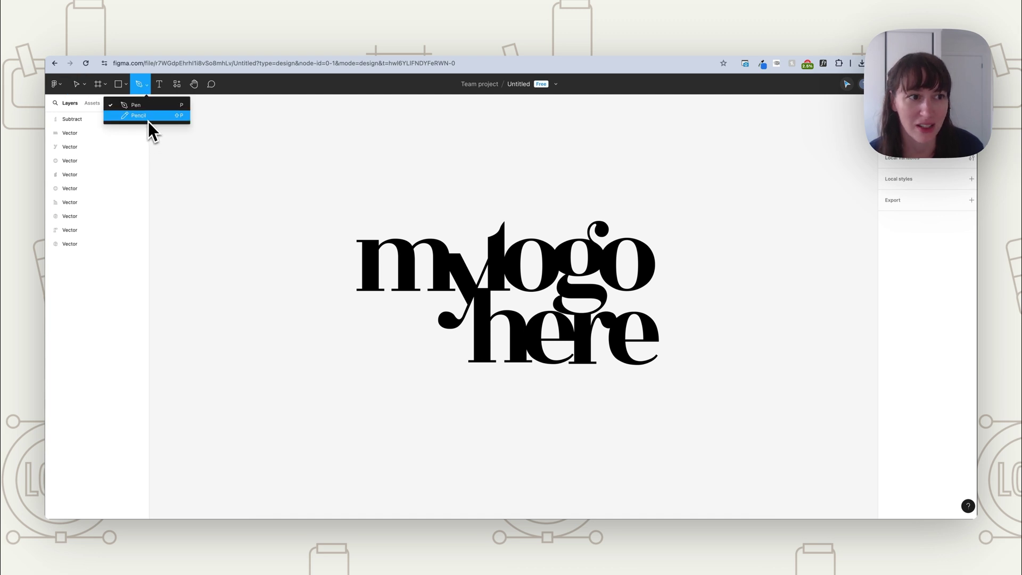
left_click(148, 122)
Draw a tall ellipse about 94 high overlapping the left serifs of the letter m.
left_click(126, 86)
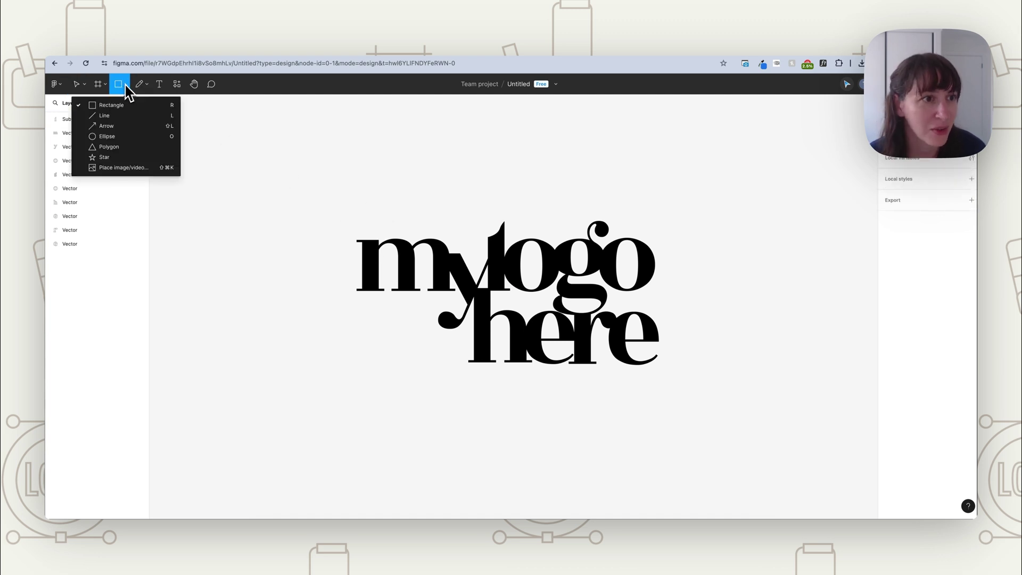
left_click(110, 135)
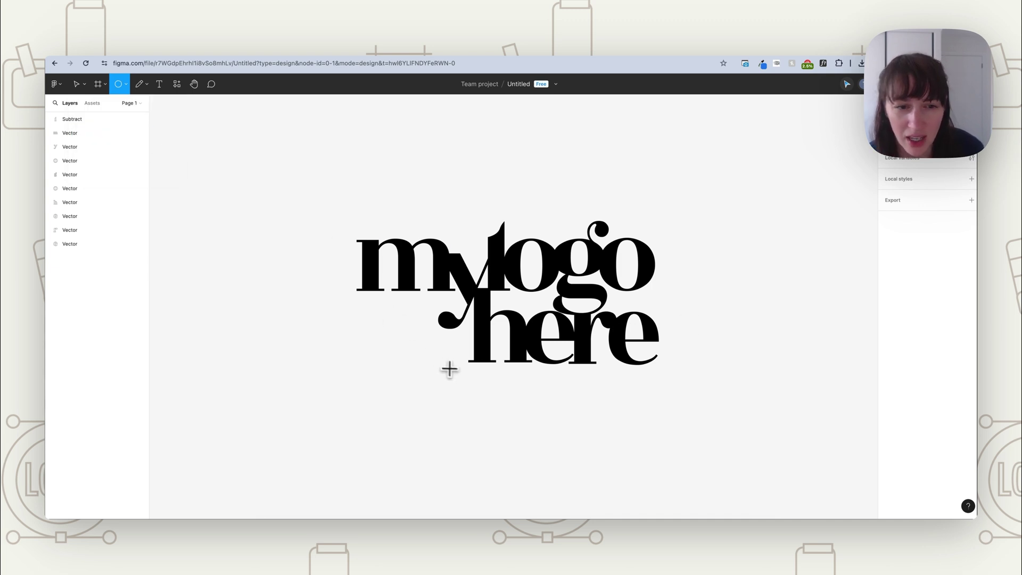
left_click_drag(318, 230, 352, 292)
Subtract the ellipse from the letter m to carve a concave left edge.
left_click(383, 271, "shift")
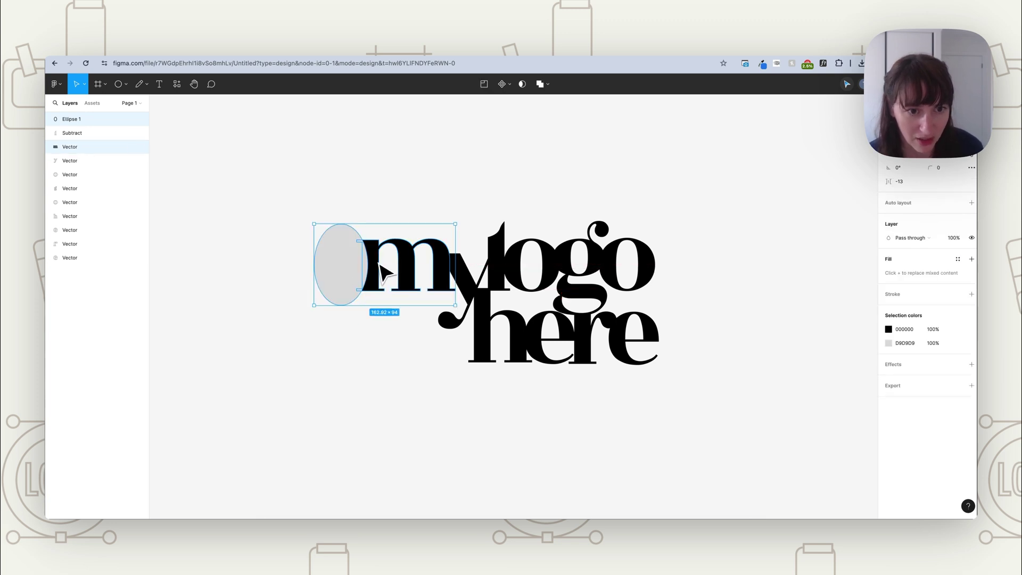
left_click(539, 86)
key("super+z")
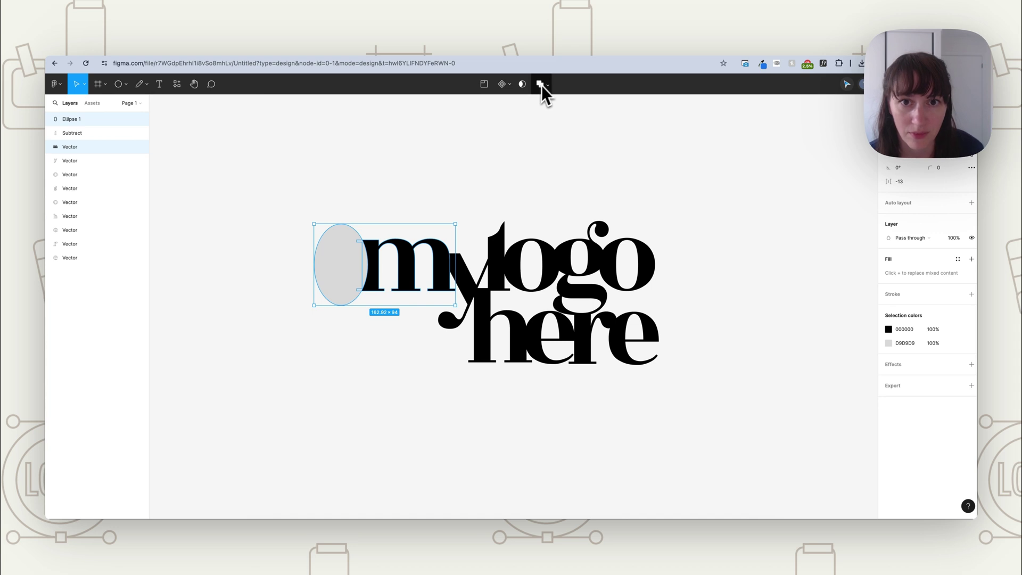
left_click(548, 84)
left_click(544, 117)
left_click(506, 181)
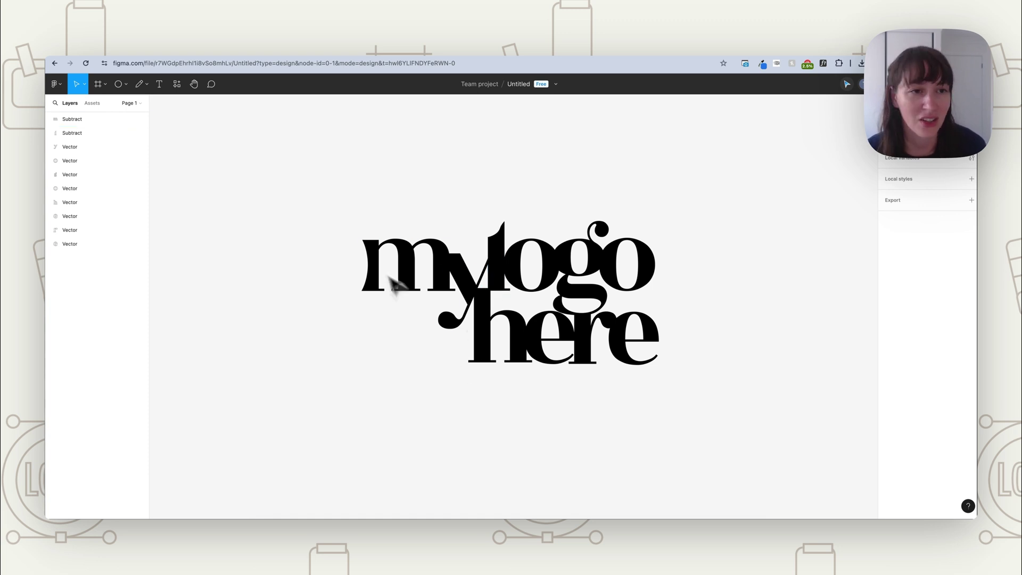
Draw a rectangle over the bottom serifs of the letter h and subtract it to cut a flat base.
left_click(119, 85)
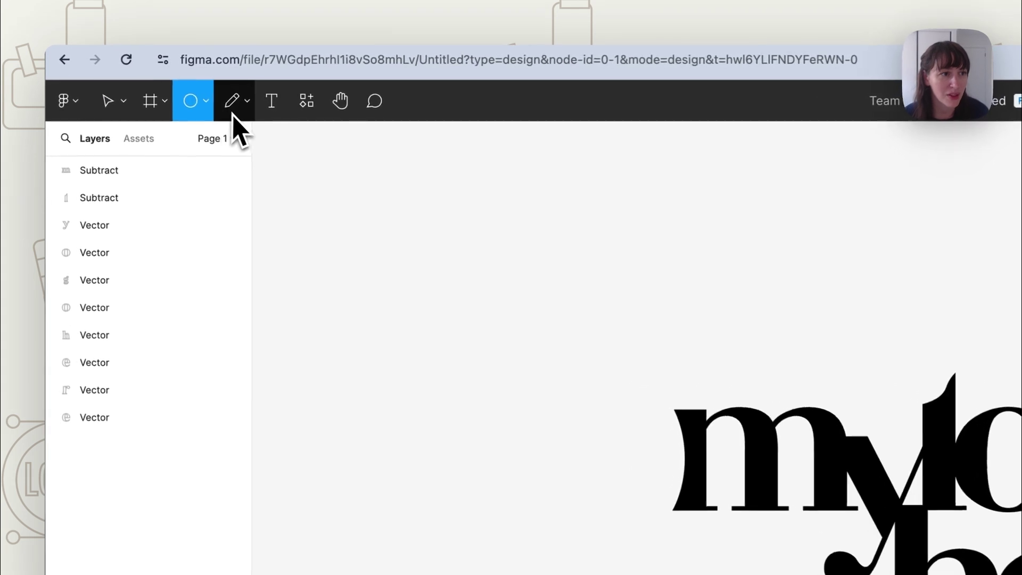
left_click(127, 85)
left_click(196, 143)
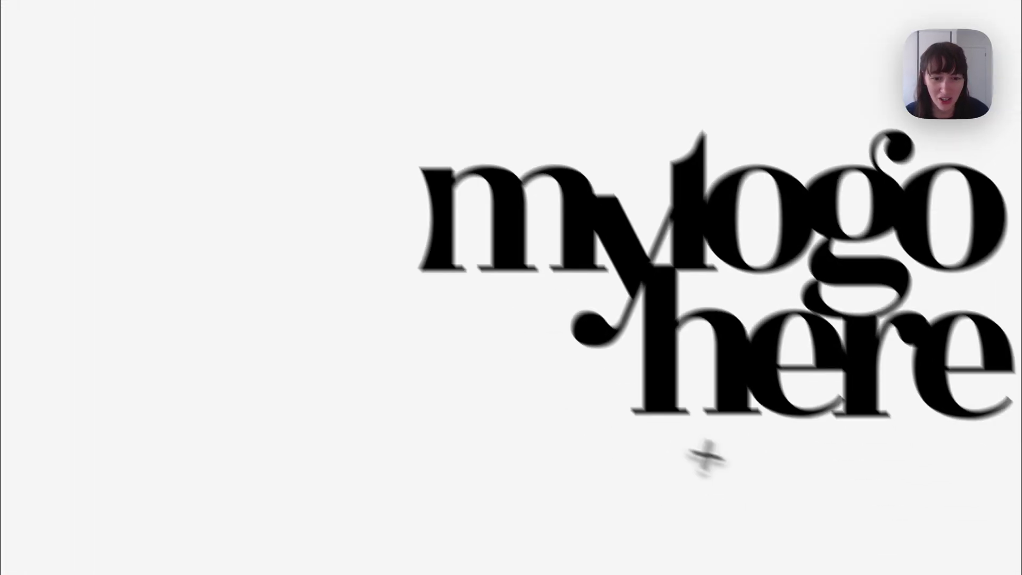
left_click_drag(537, 337, 691, 386)
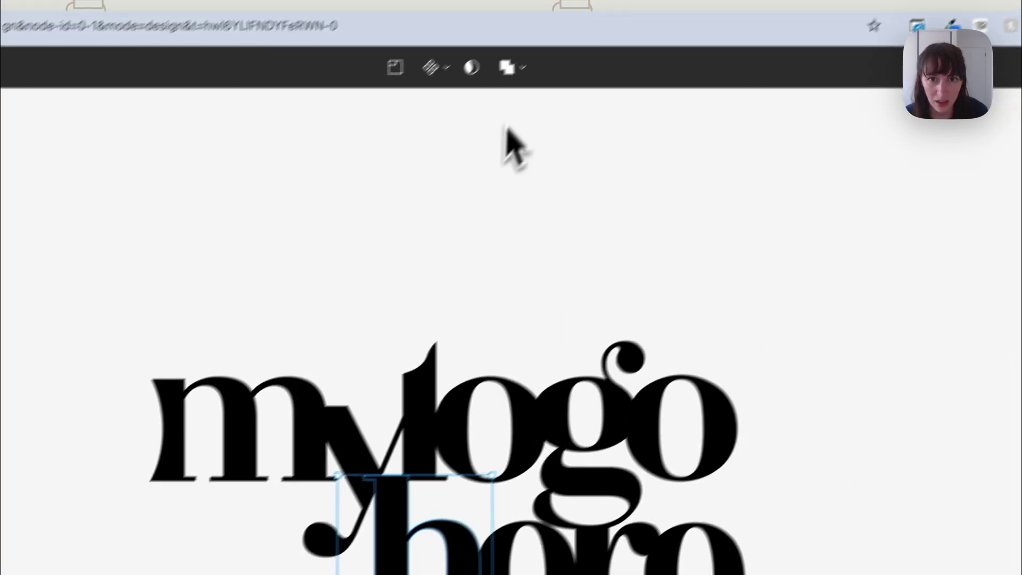
left_click(475, 101)
left_click(475, 160)
left_click(509, 282)
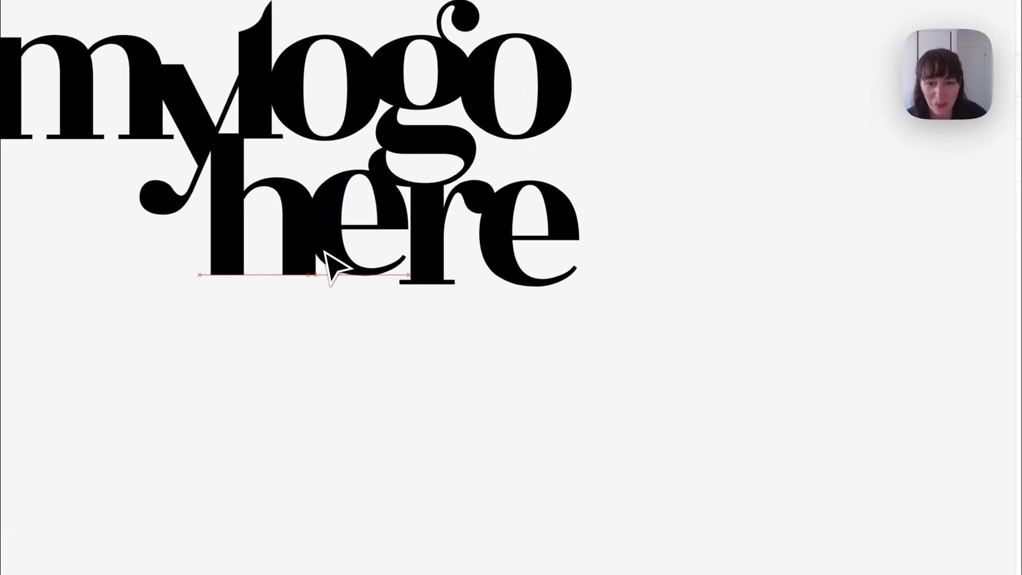
Move the first e of here up to align its bottom with the base of the h, and deselect it.
left_click(556, 359)
left_click(505, 332)
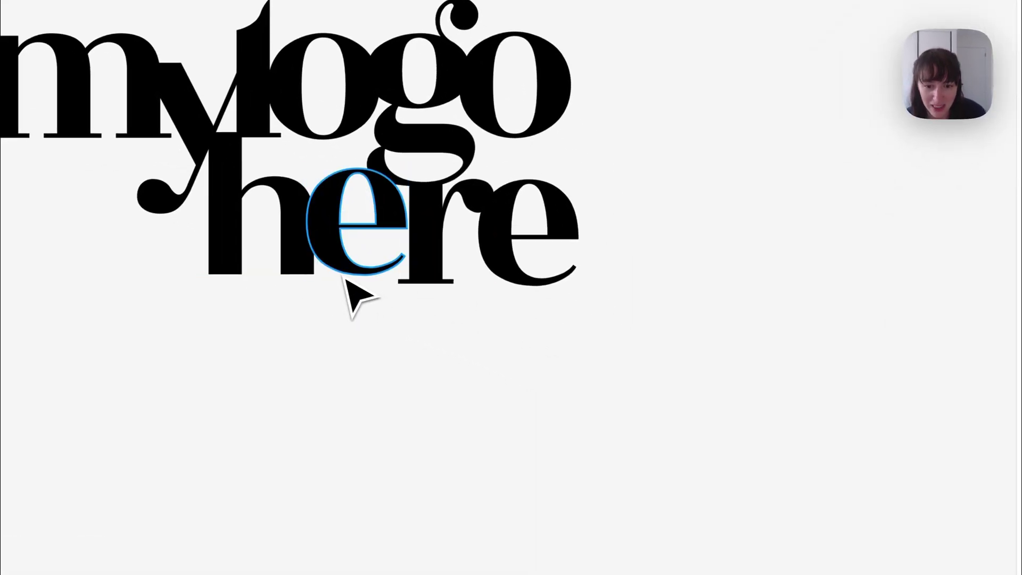
left_click(362, 272)
left_click(445, 285)
left_click(450, 282)
key("shift+Tab")
left_click(701, 295)
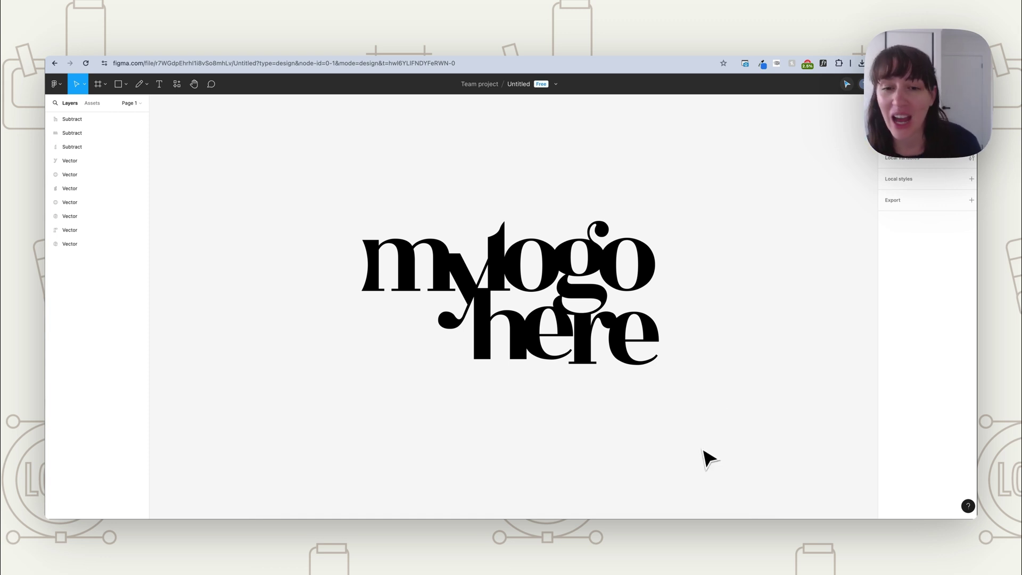
key("alt+2")
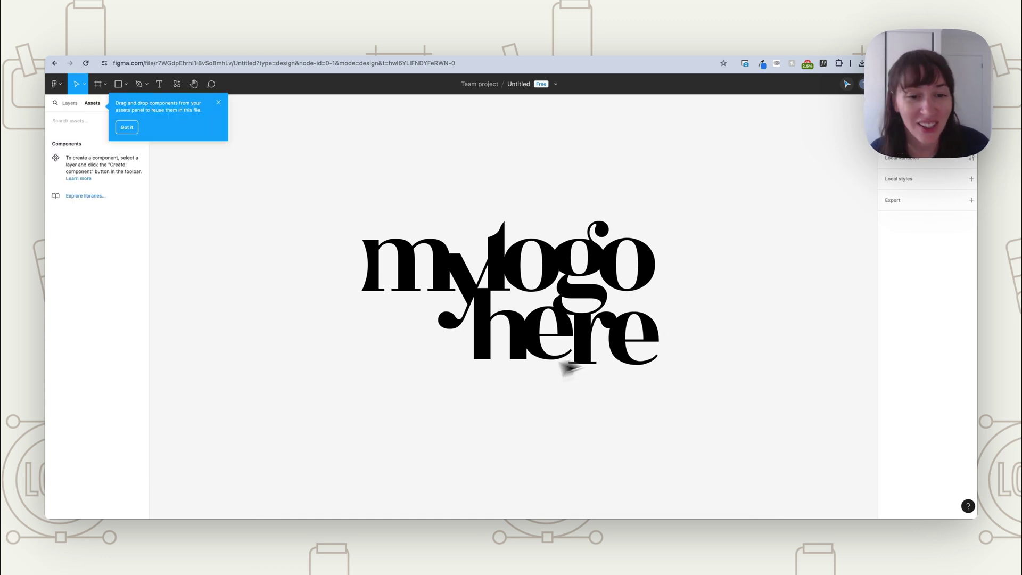
left_click(474, 293)
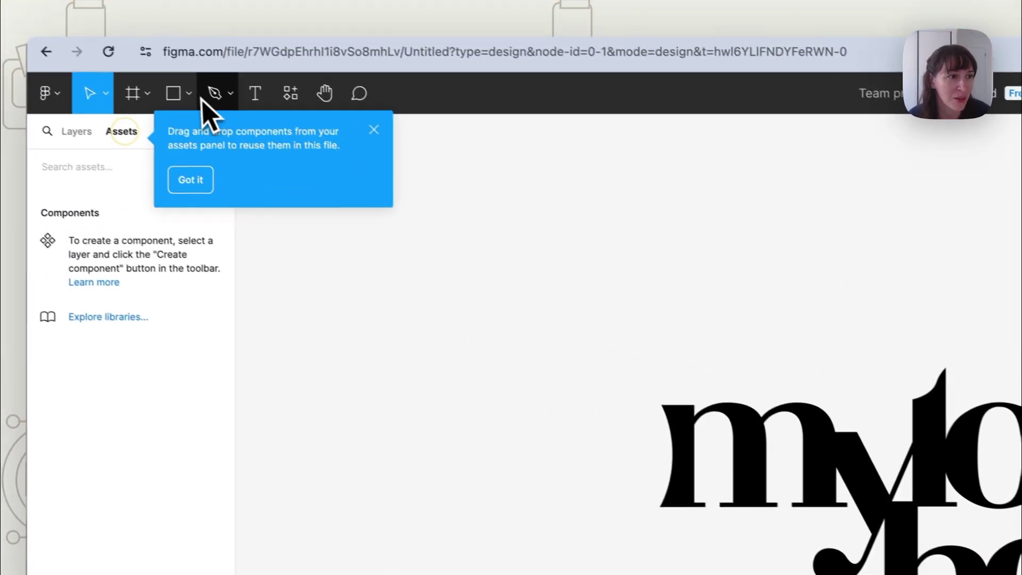
Draw a closed straight-sided Pen tool shape about 88.5 × 86 over the tail of the y and give it a grey fill.
left_click(76, 34)
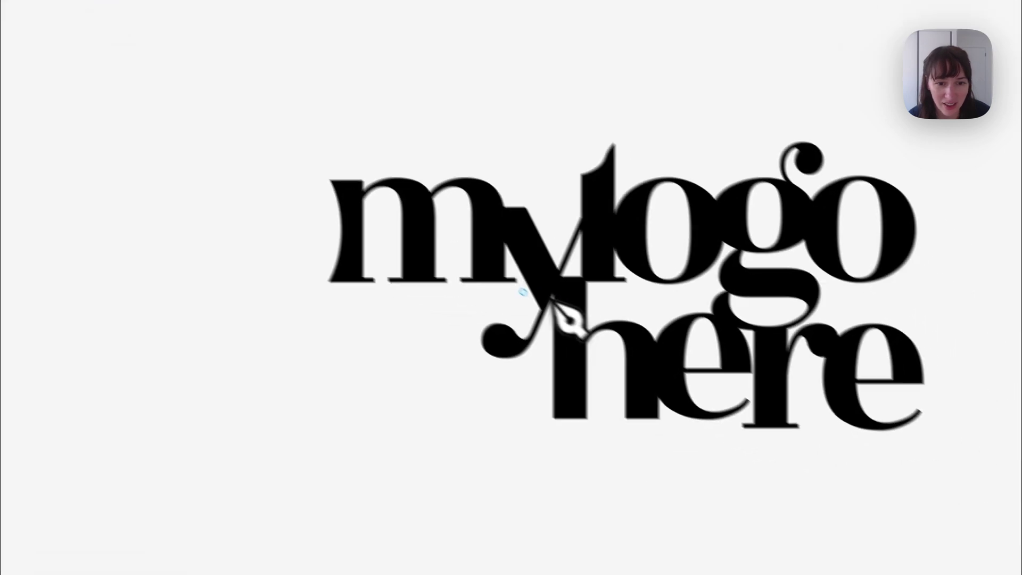
left_click_drag(549, 340, 529, 376)
left_click(437, 391)
left_click(354, 327)
left_click(382, 243)
left_click(452, 270)
left_click(480, 255)
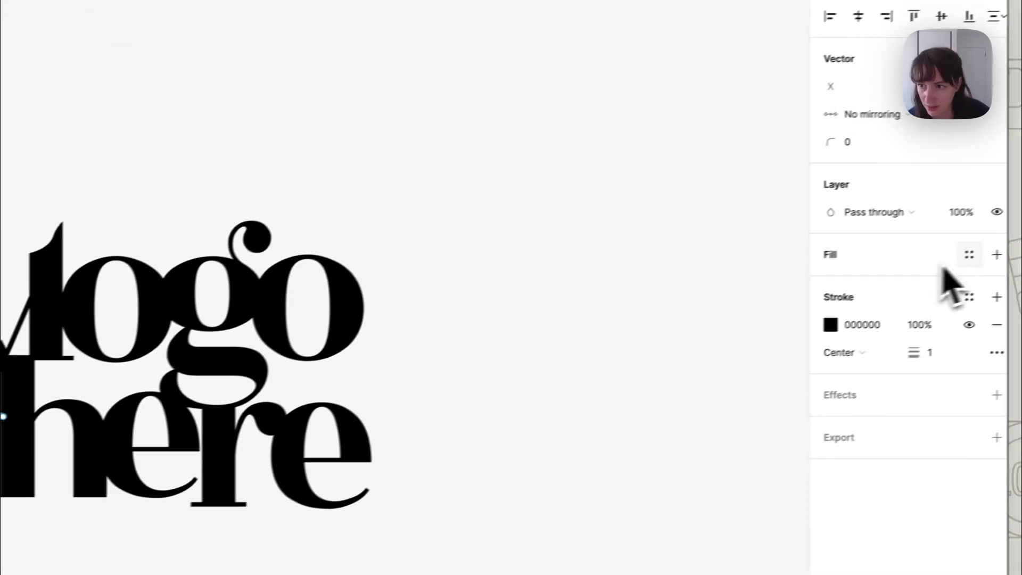
left_click(940, 261)
key("Escape")
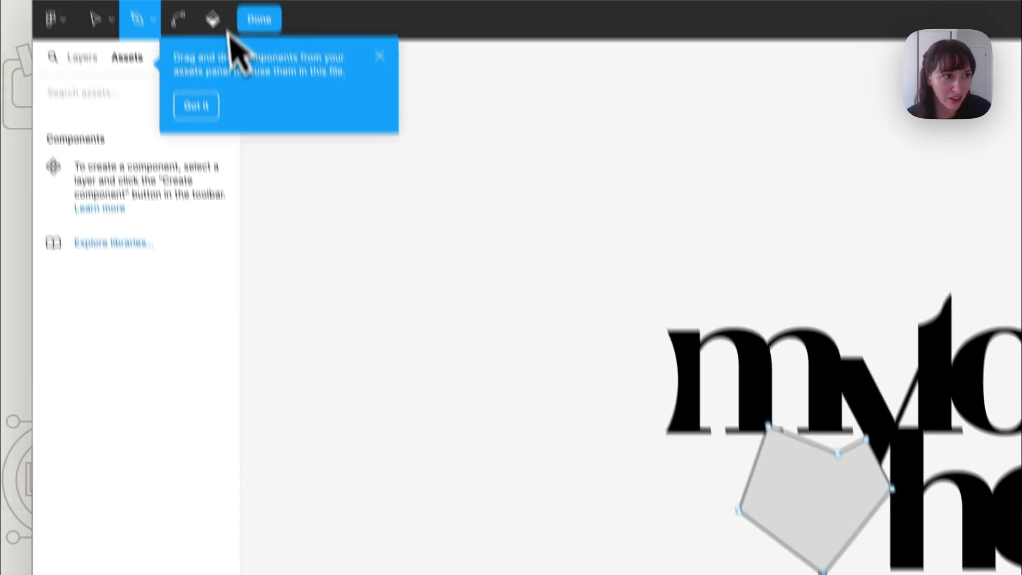
key("Escape")
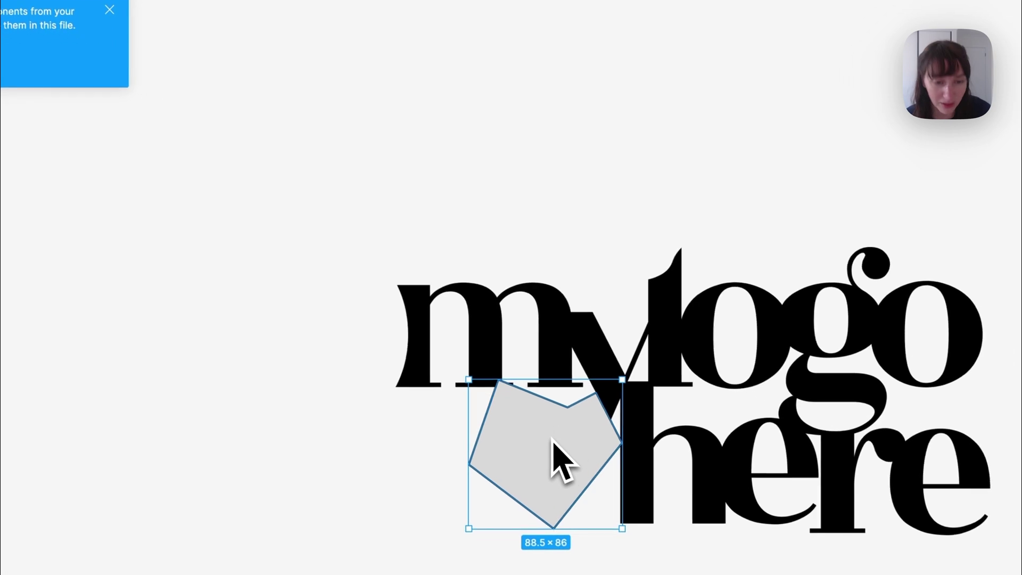
Subtract the pen shape from the letter y to remove its curled tail.
left_click(592, 337, "shift")
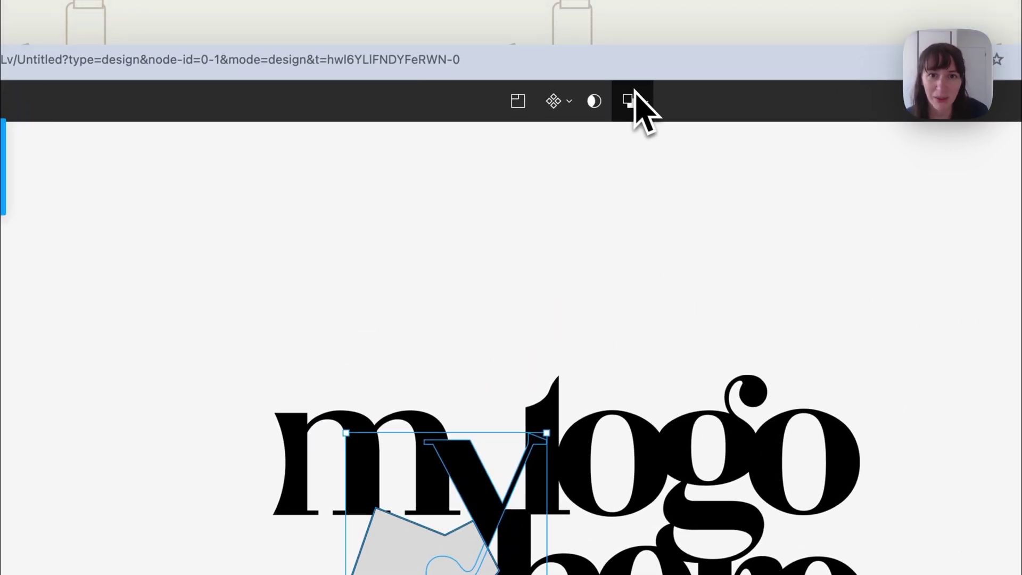
left_click(636, 100)
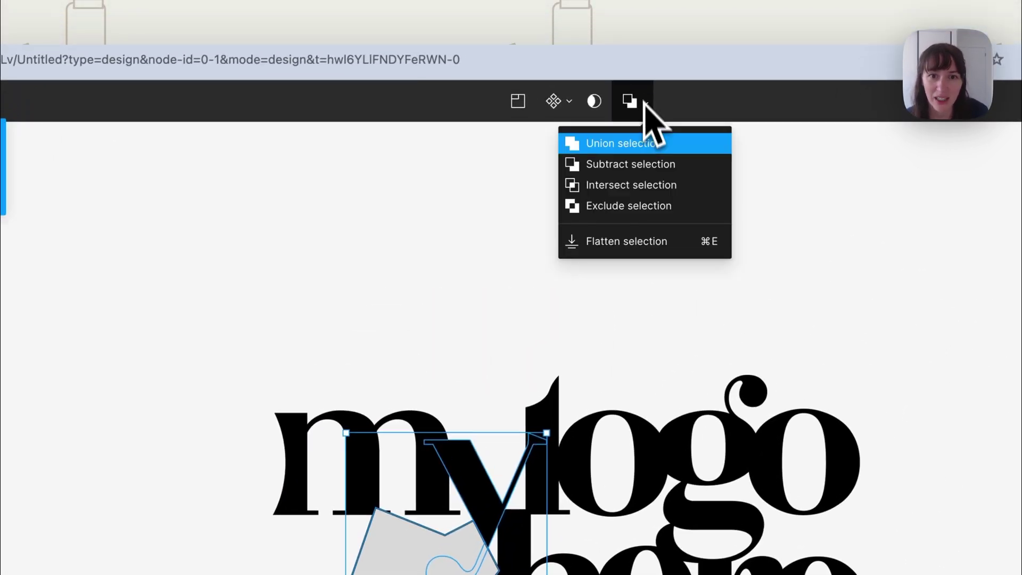
left_click(647, 164)
left_click(645, 178)
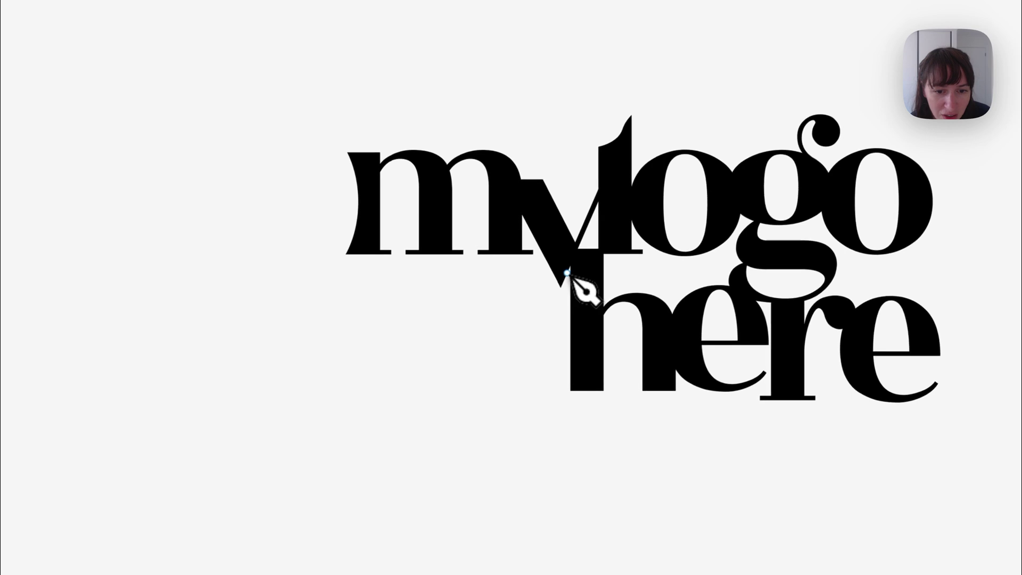
Draw a closed curved Pen tool tail about 129 × 78 sweeping from the y to a curl under the m, with a D9D9D9 fill.
left_click_drag(567, 273, 509, 385)
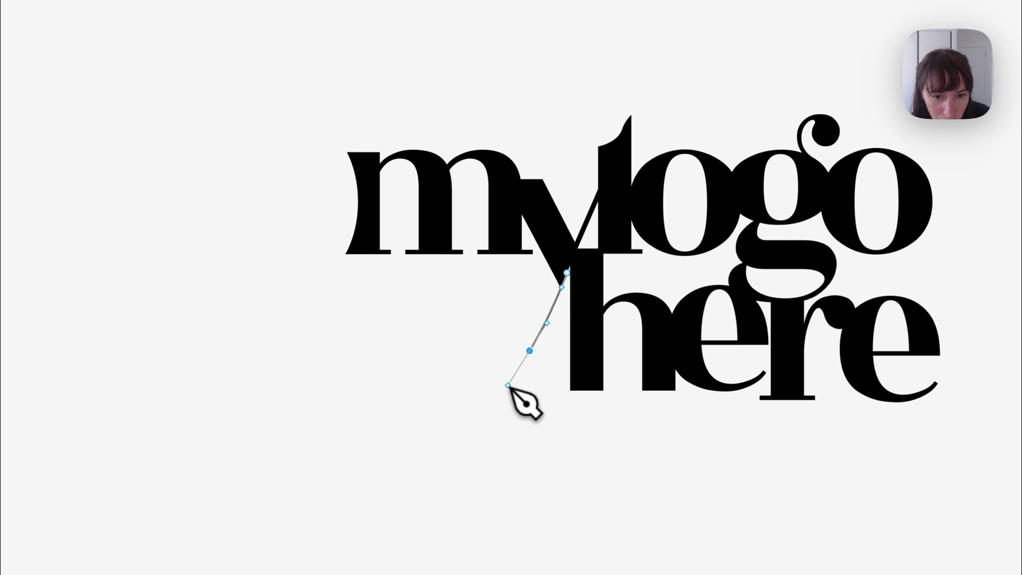
left_click_drag(371, 369, 321, 323)
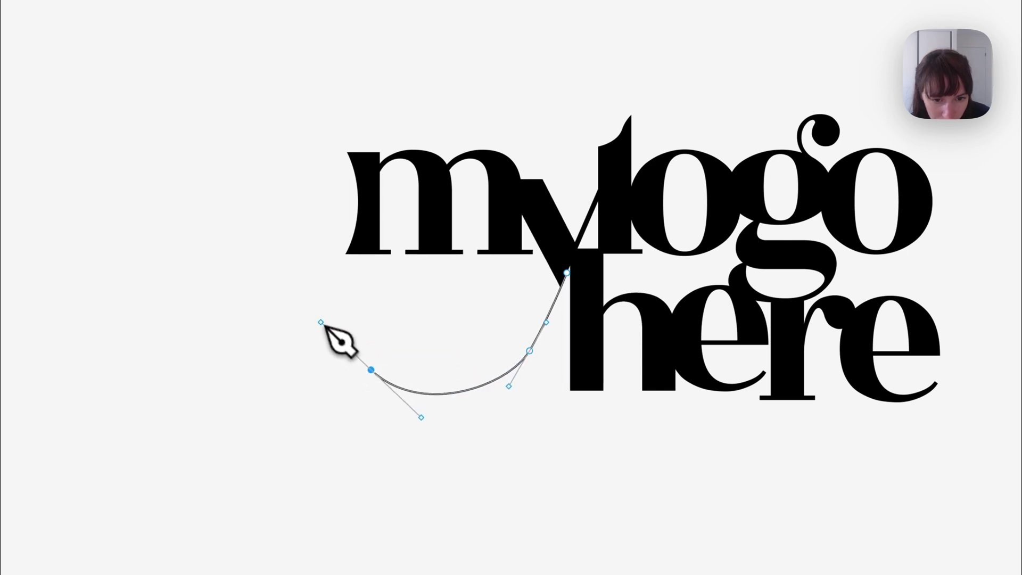
left_click_drag(386, 272, 415, 285)
left_click_drag(394, 325, 383, 329)
left_click(393, 326)
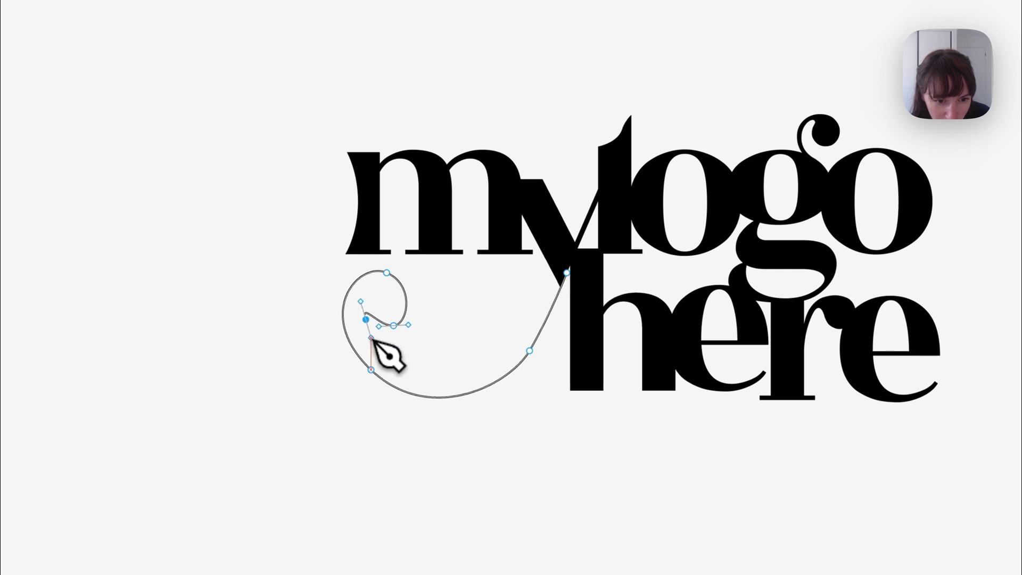
left_click_drag(482, 369, 543, 325)
left_click(555, 264)
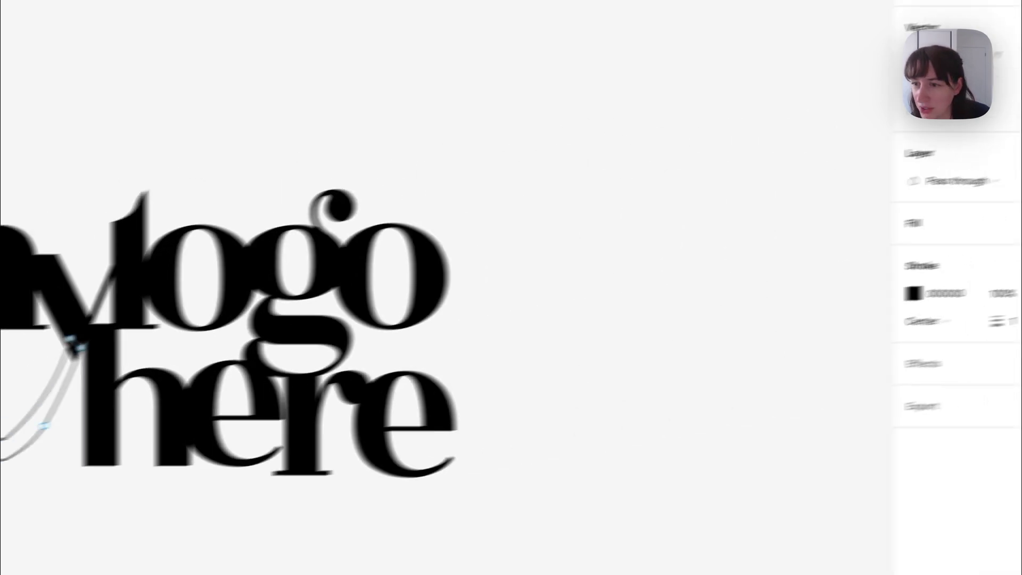
left_click(824, 246)
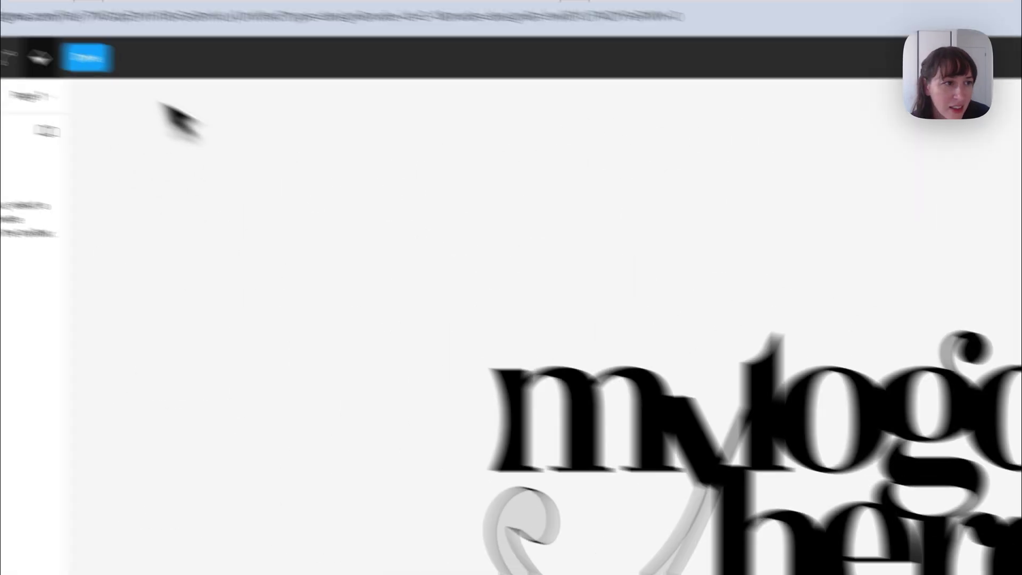
left_click(240, 105)
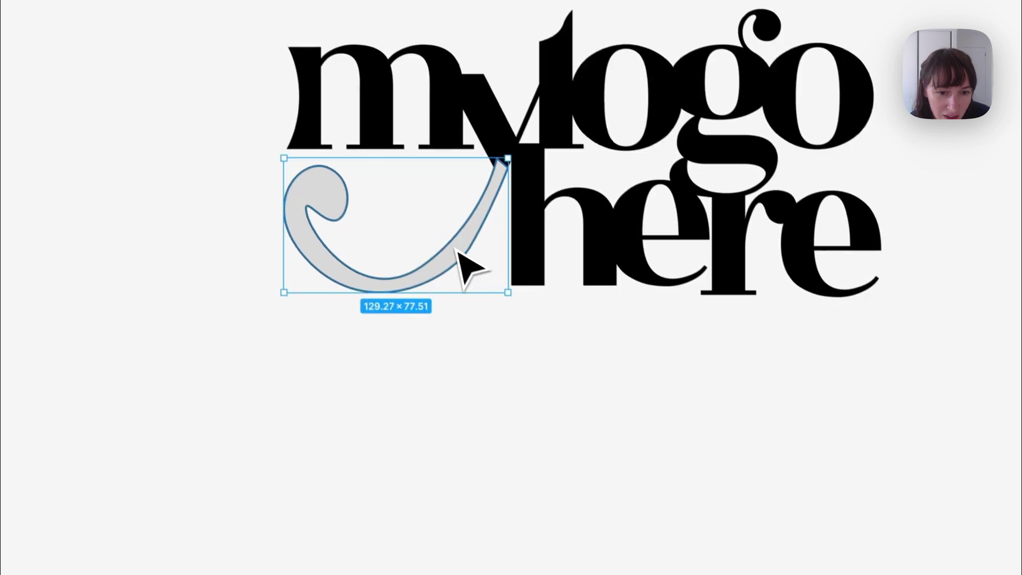
Adjust the new tail's anchor points to slim its stem and reshape the curl to about 129 × 76, then exit vector editing.
left_click_drag(415, 251, 473, 227)
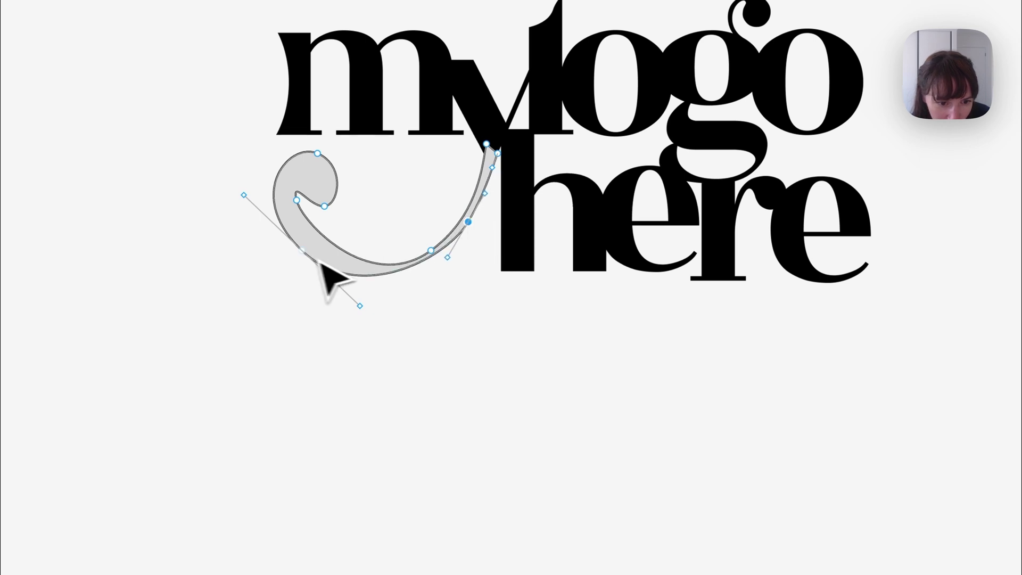
left_click_drag(313, 212, 294, 220)
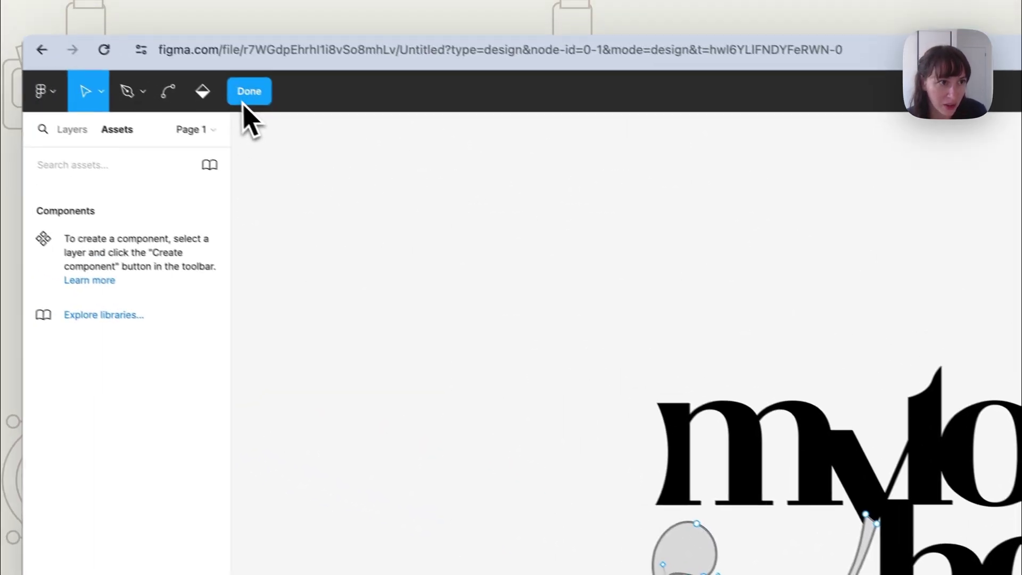
left_click(246, 91)
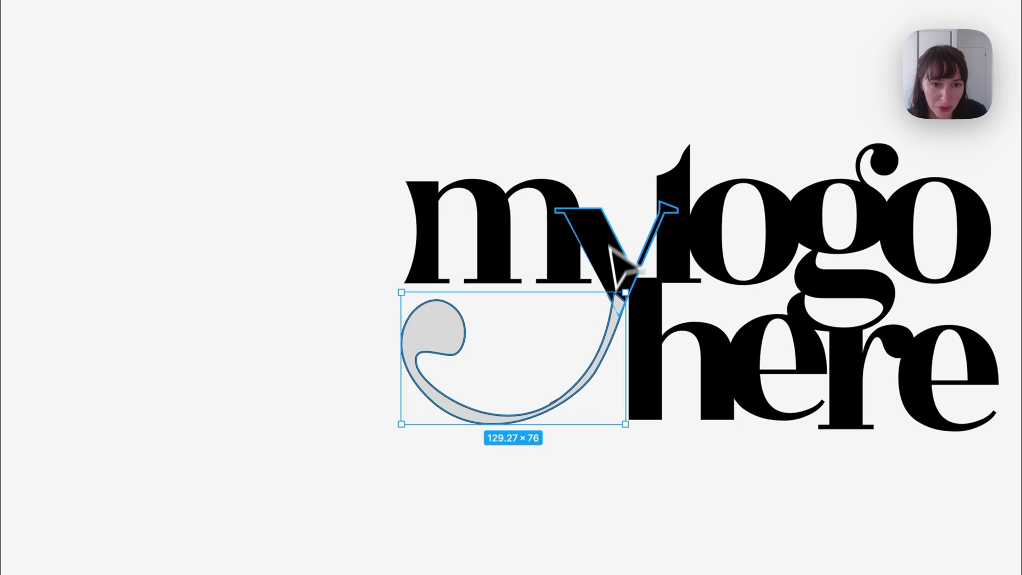
Unite the custom-drawn swash tail with the letter y using a union of both shapes.
left_click(617, 256, "shift")
left_click(515, 74)
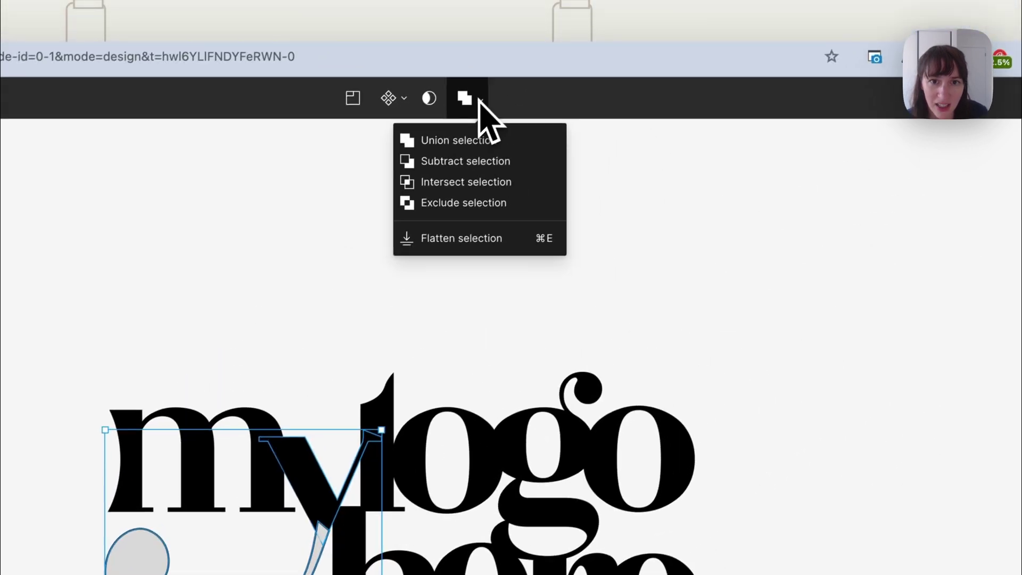
left_click(457, 147)
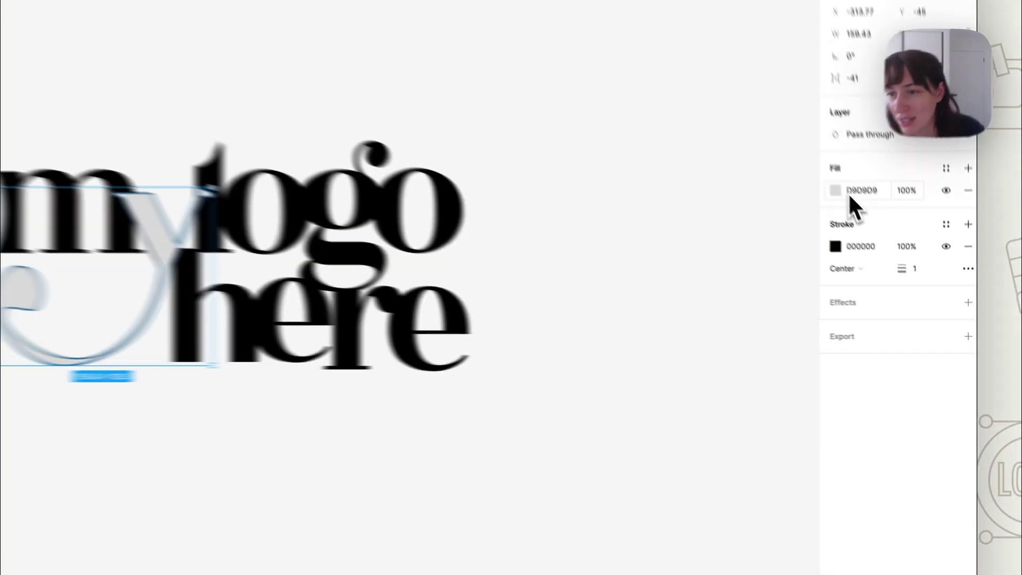
Change the united y's fill colour to black (000000) and deselect it.
left_click(898, 255)
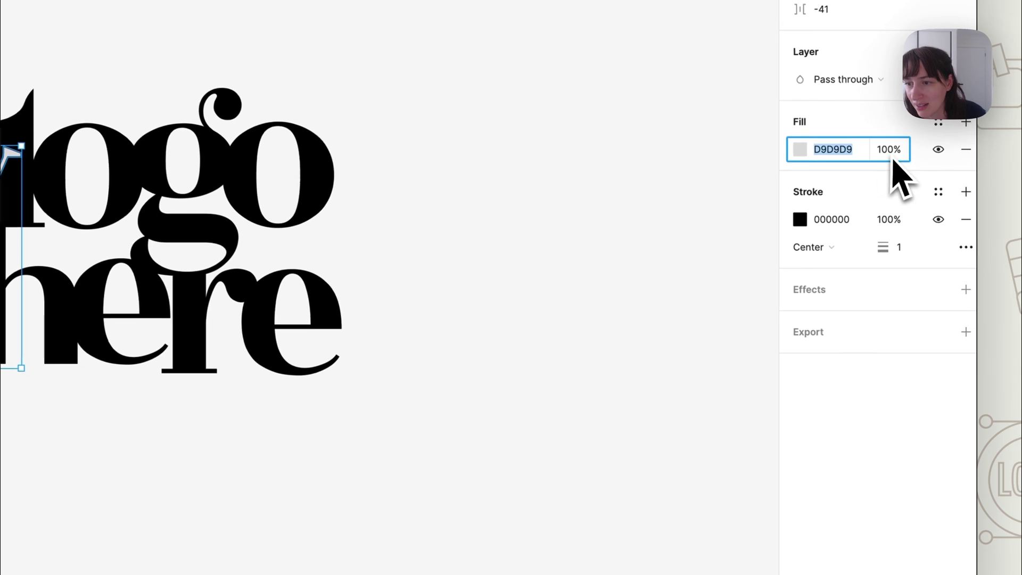
left_click(802, 154)
left_click_drag(688, 295, 749, 426)
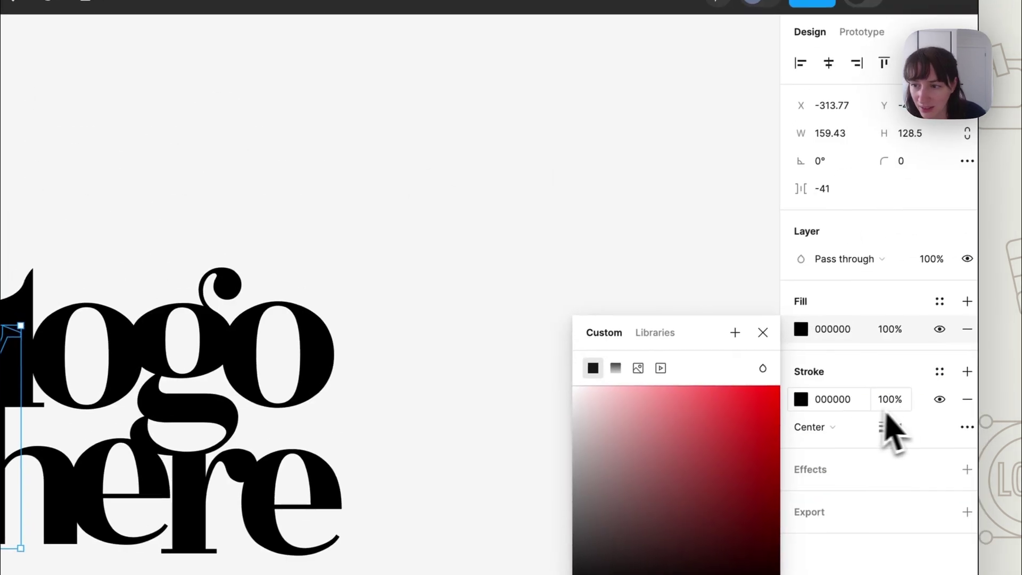
left_click(612, 250)
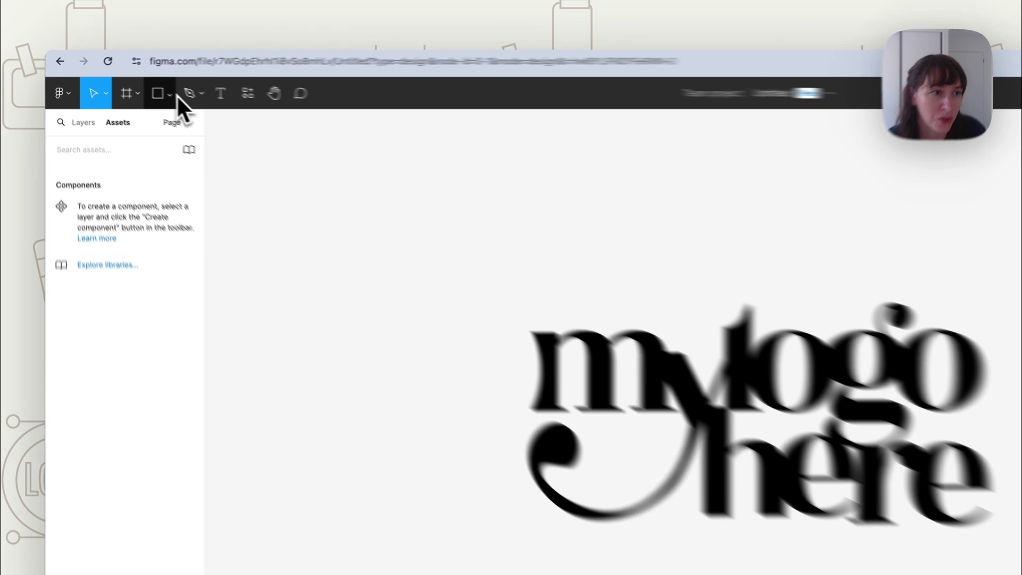
Draw a narrow vertical ellipse about 10 × 43 inside the upper bowl of the g, fill it black and fine-tune its position.
left_click(125, 84)
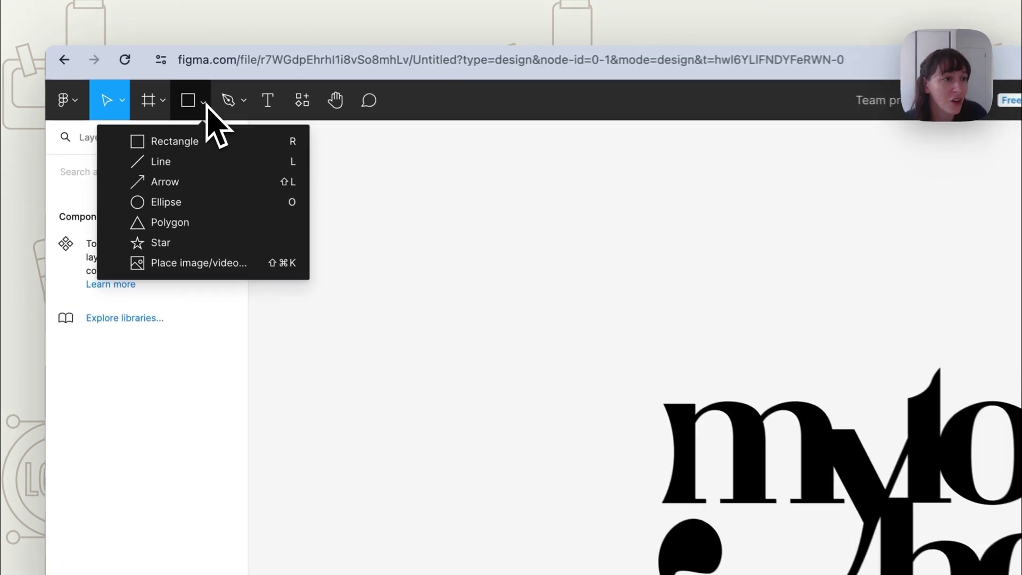
left_click(187, 205)
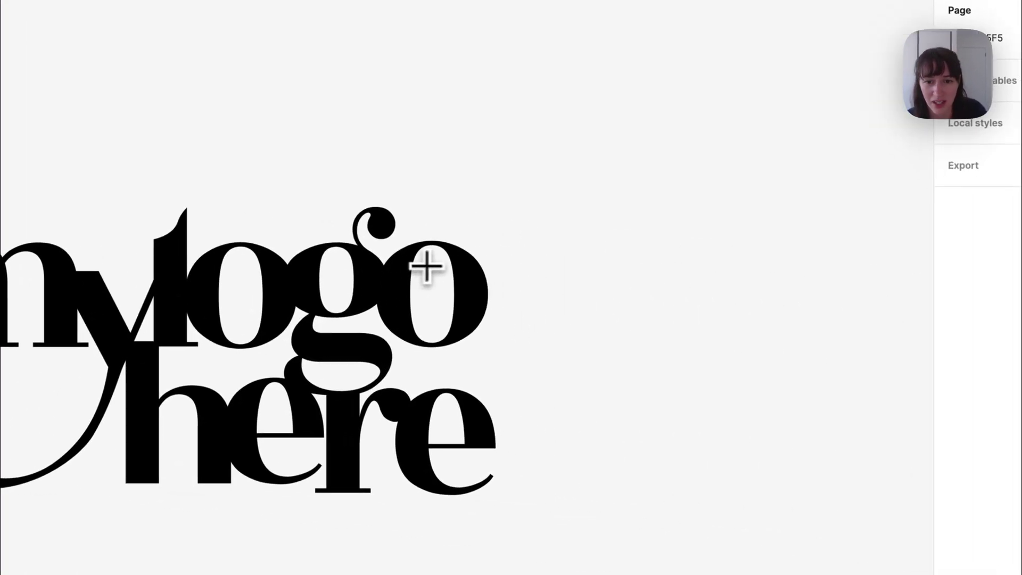
left_click_drag(329, 242, 348, 315)
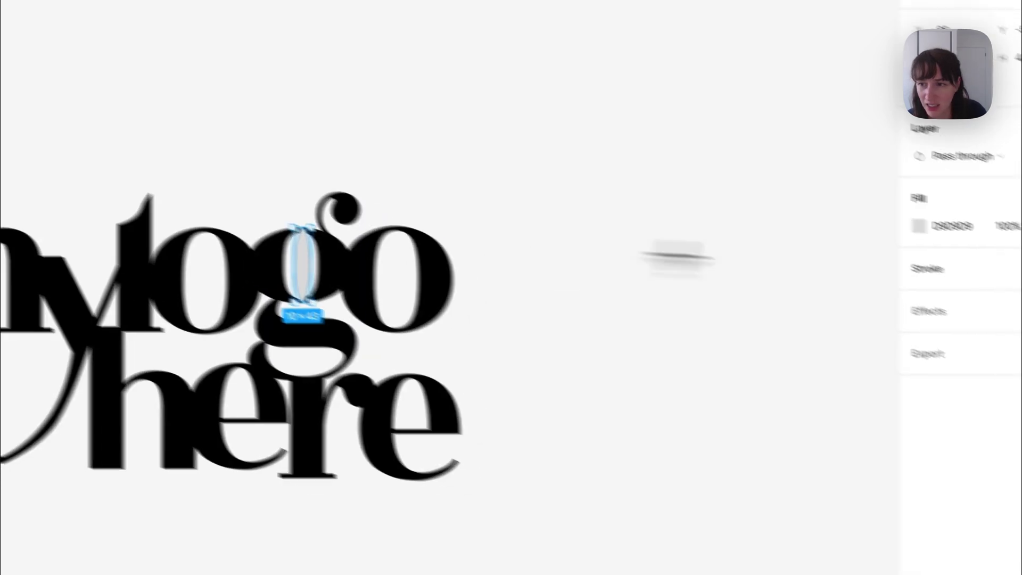
left_click(987, 241)
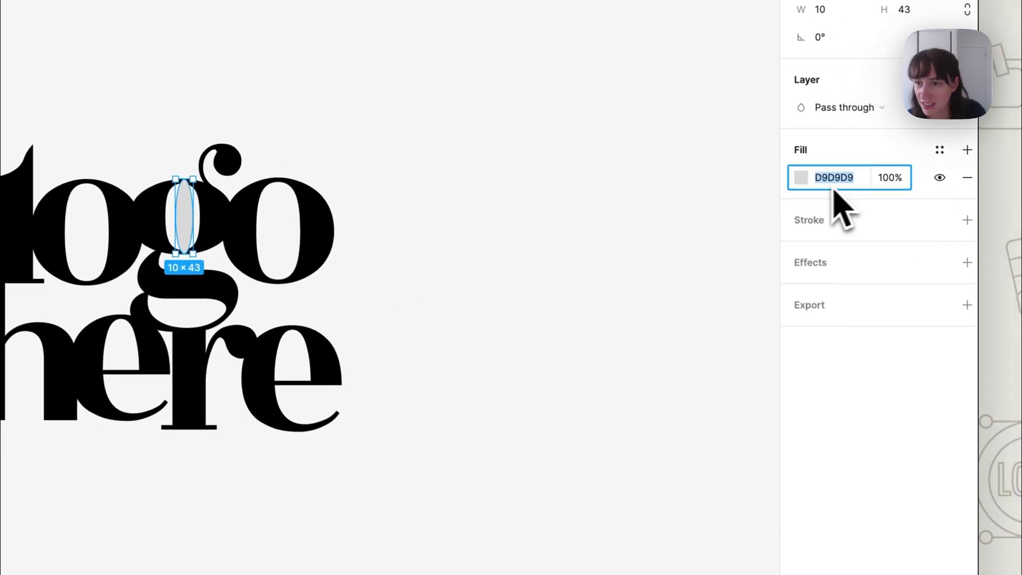
left_click(800, 177)
left_click_drag(590, 325, 564, 479)
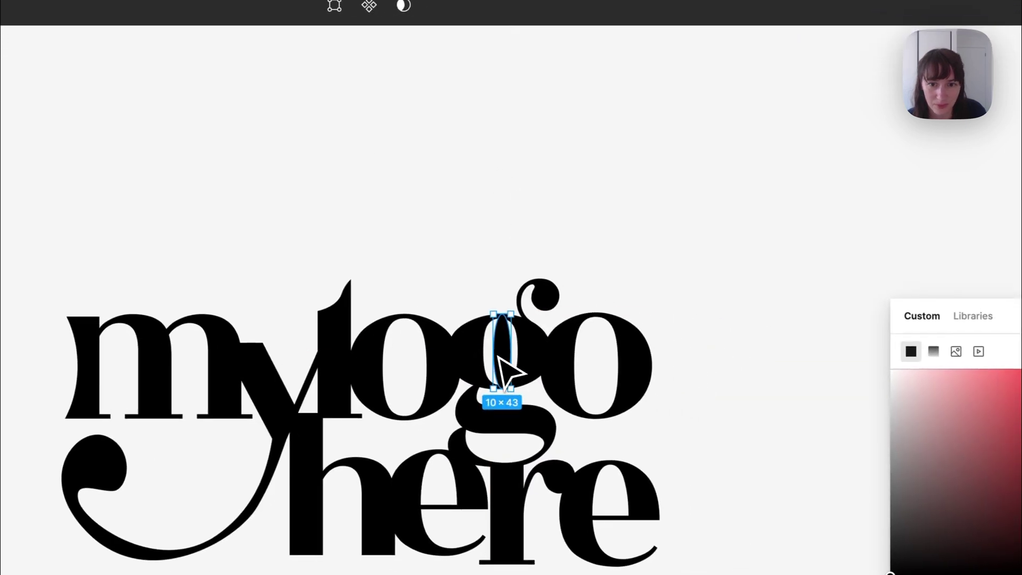
left_click_drag(504, 368, 503, 367)
left_click(485, 203)
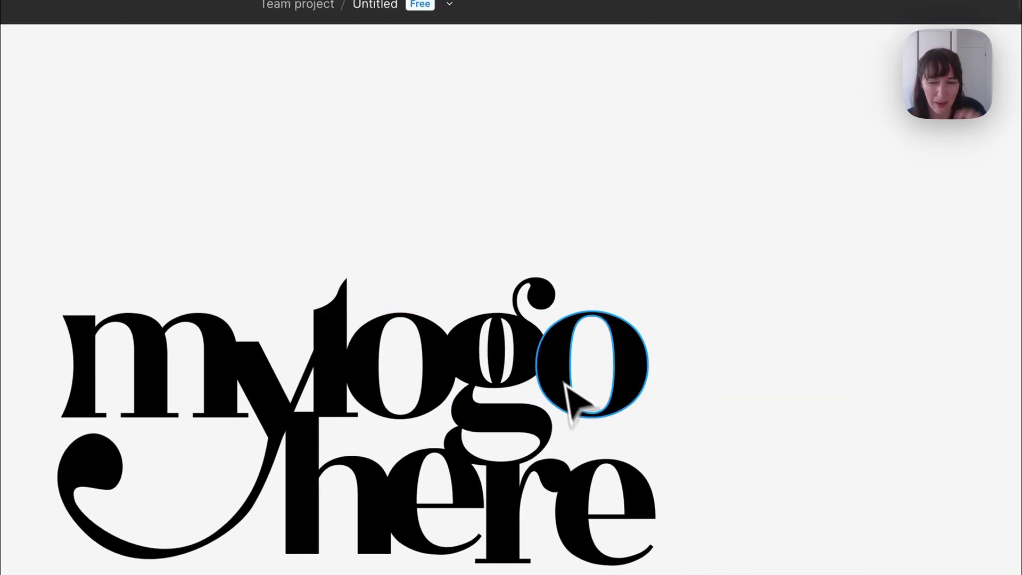
Unite the narrow ellipse with the letter g using a union of both shapes.
left_click(503, 410)
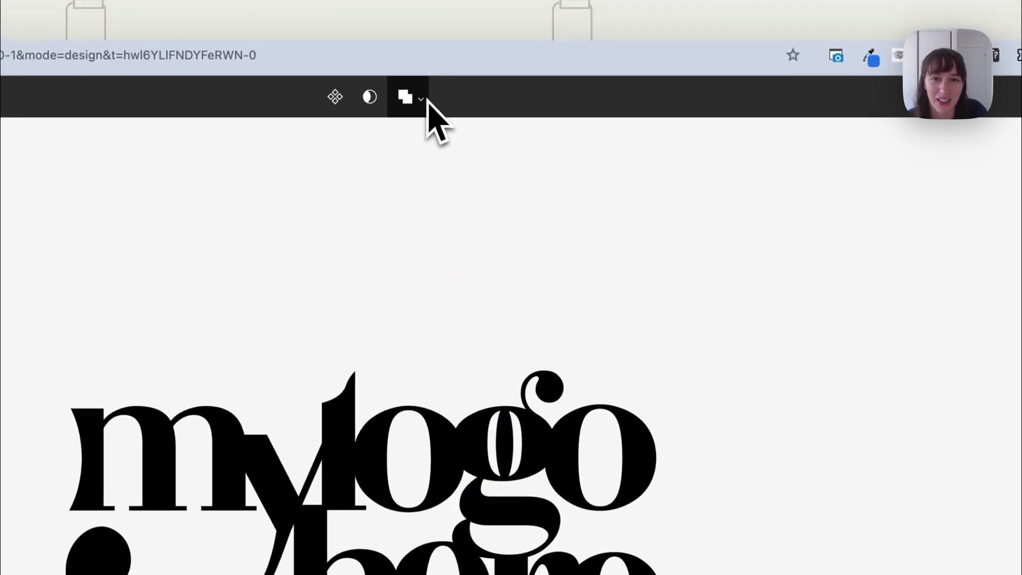
left_click(421, 6)
left_click(418, 142)
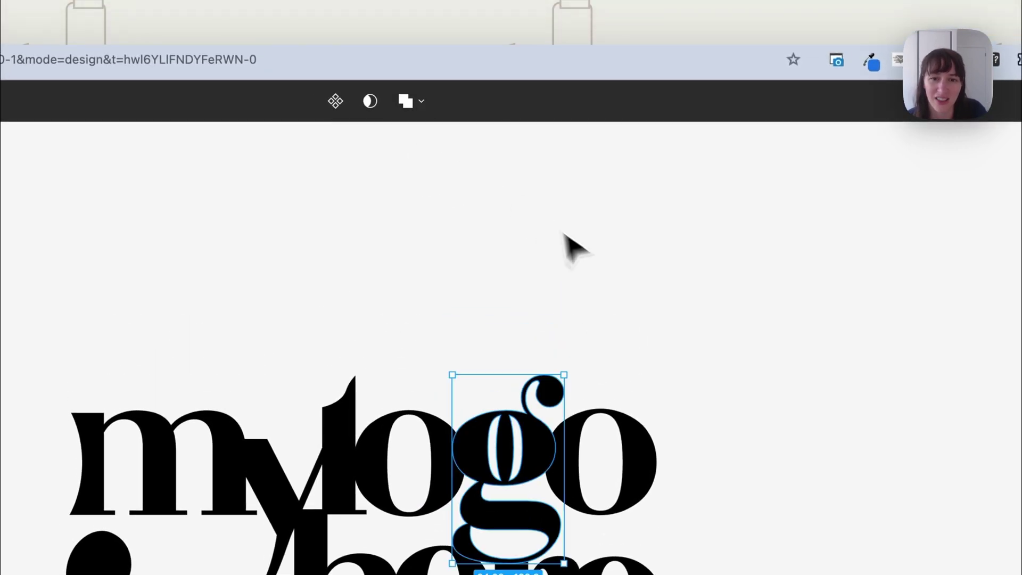